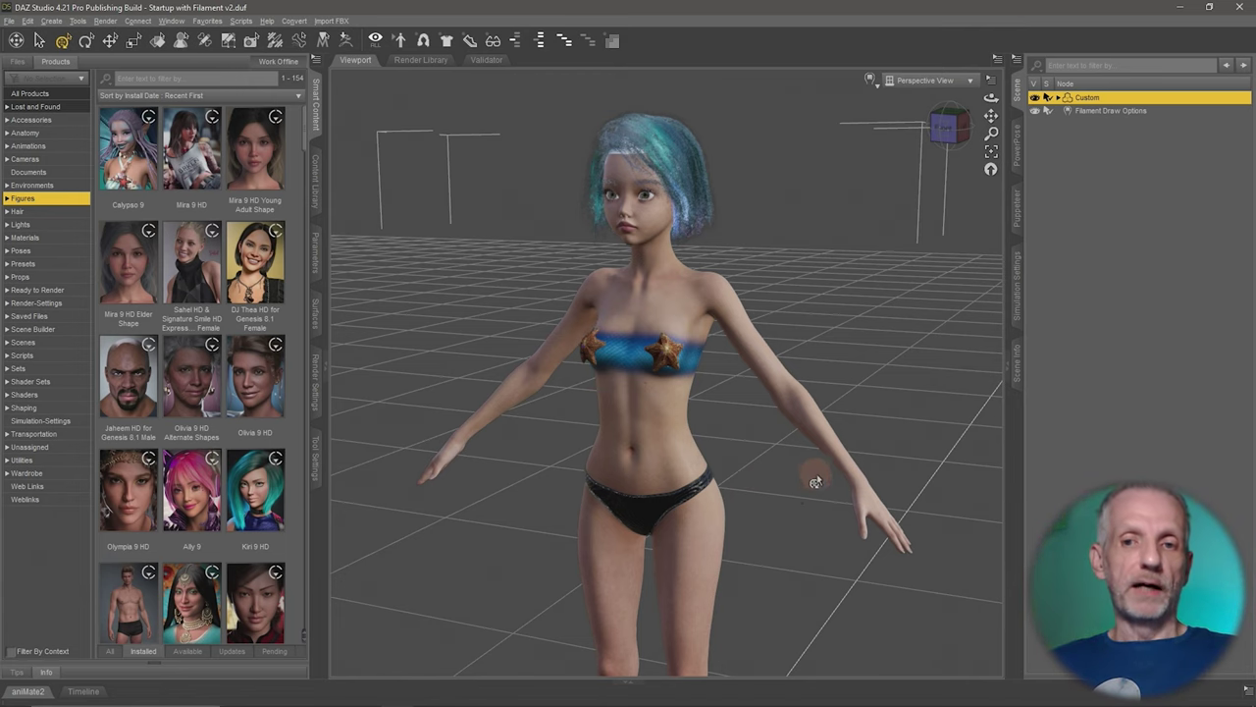
Orbit the viewport to see the teal-haired starter figure from a slightly different angle.
left_click_drag(798, 491, 798, 500)
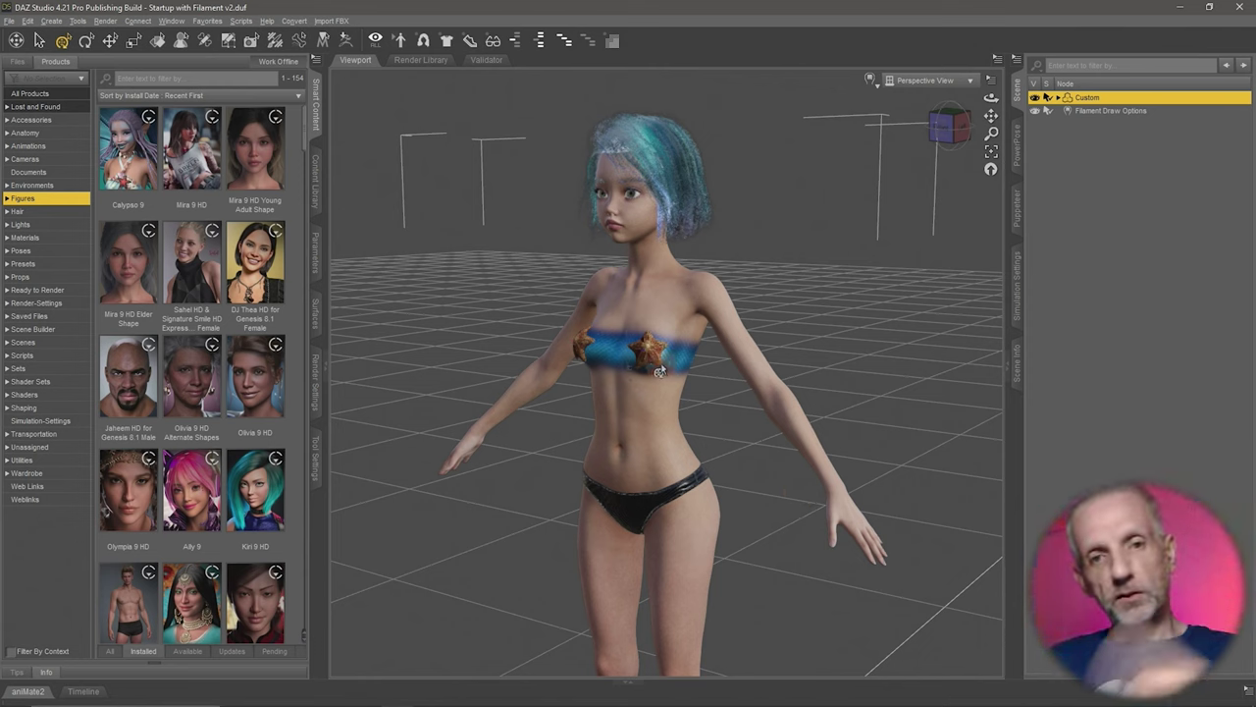
Change the Custom figure's Mesh Resolution level from High Resolution to Base.
left_click(315, 250)
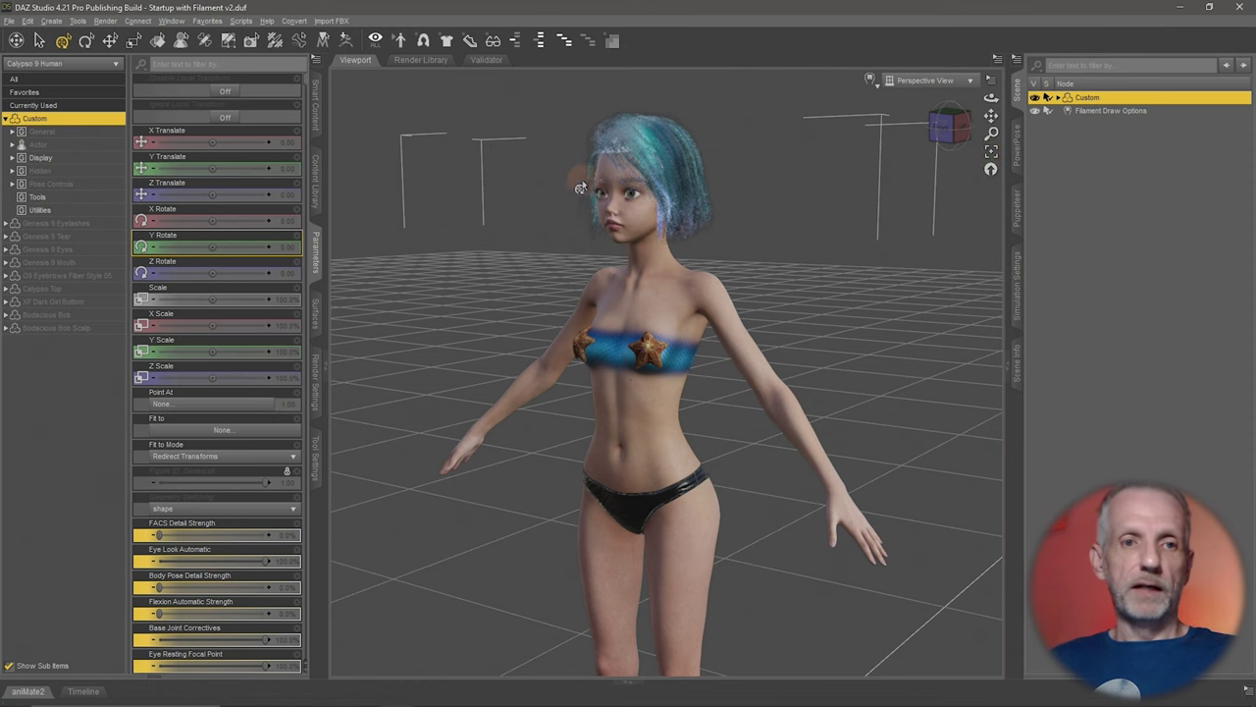
left_click(91, 143)
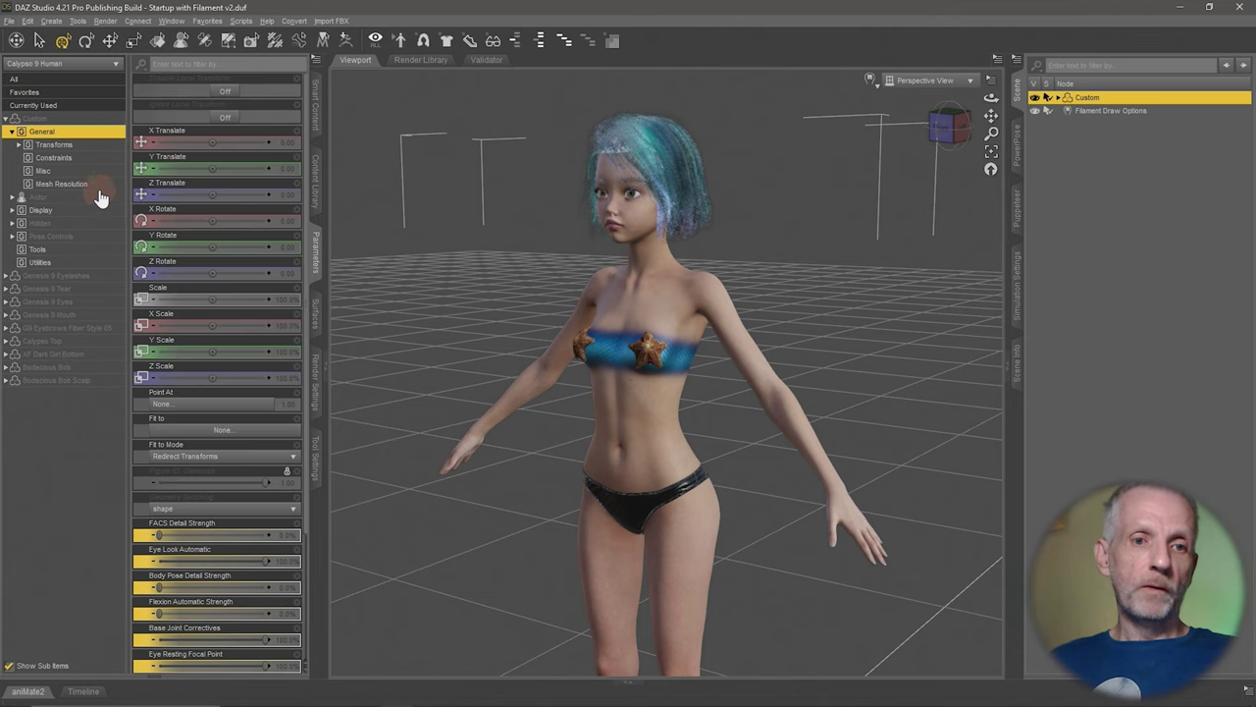
left_click(99, 187)
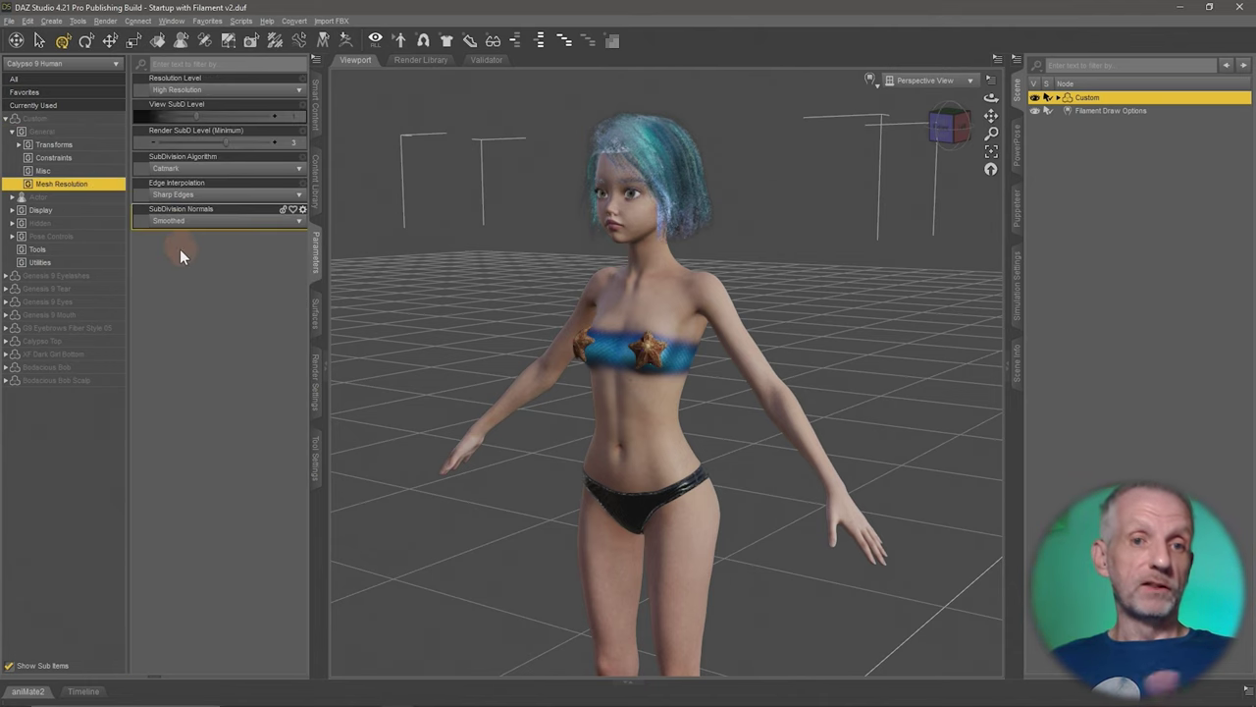
left_click(278, 98)
left_click(212, 108)
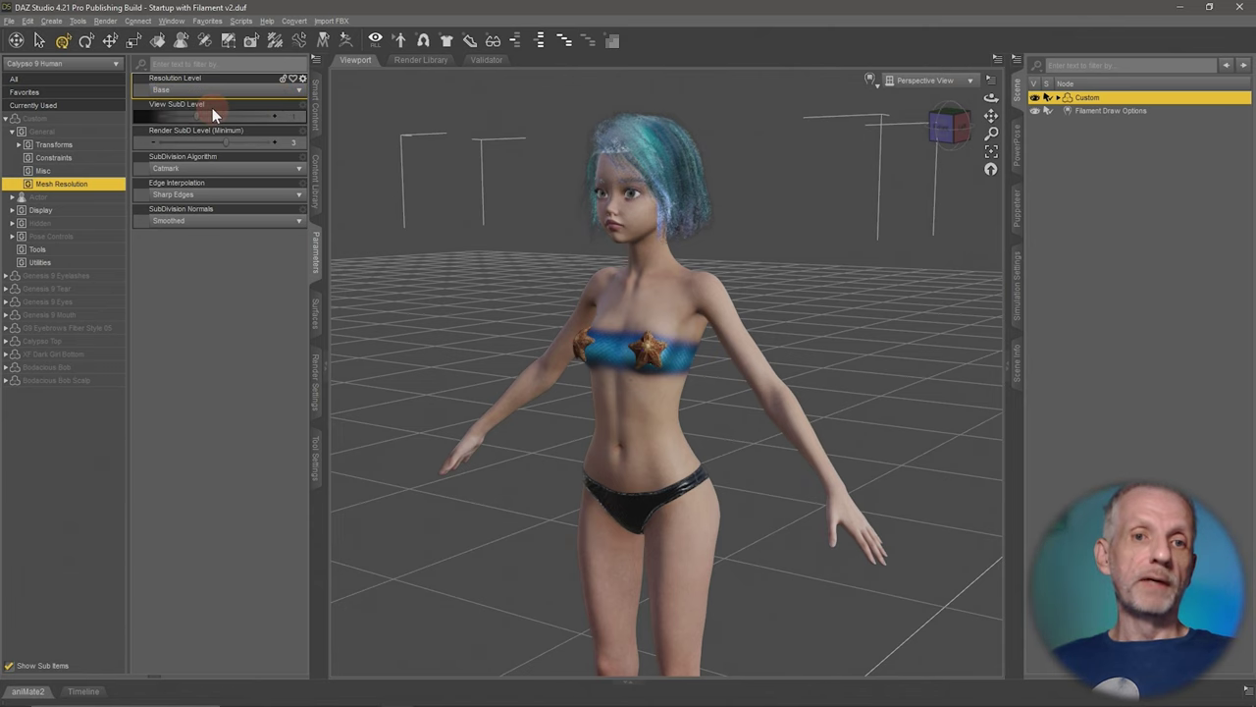
scroll(563, 385, "up", 3)
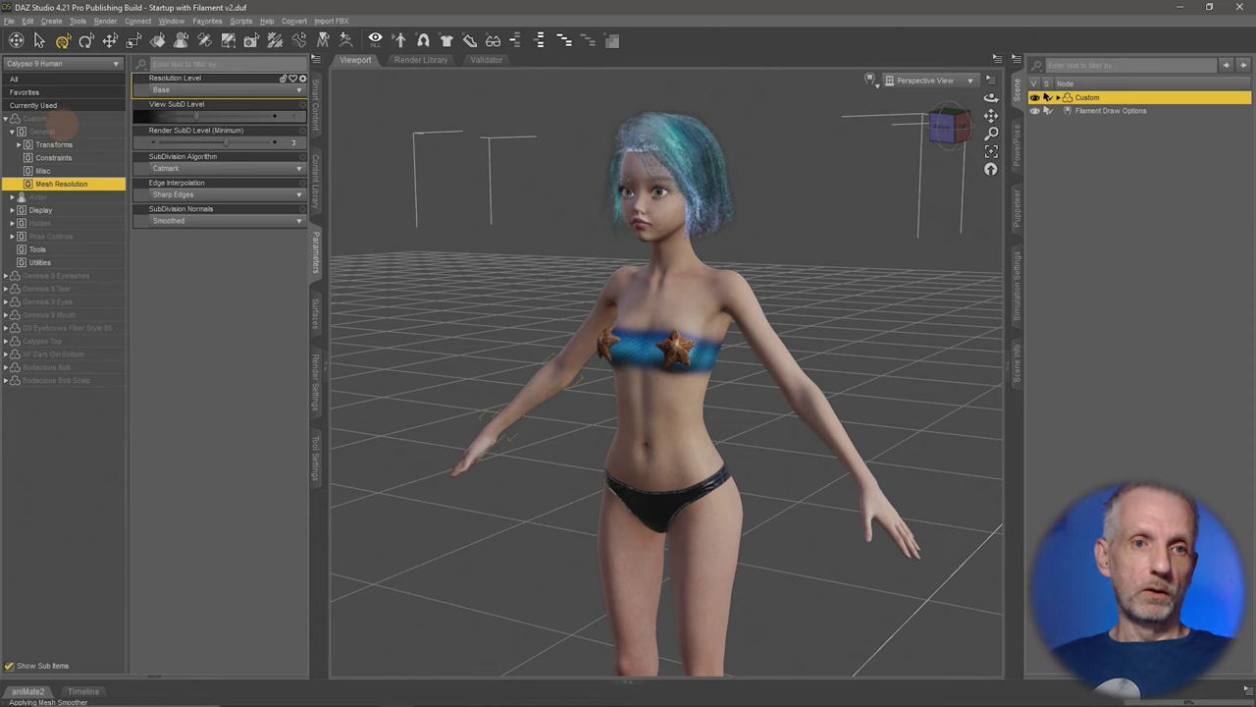
Export the figure to an OBJ file named Custom.
left_click(9, 20)
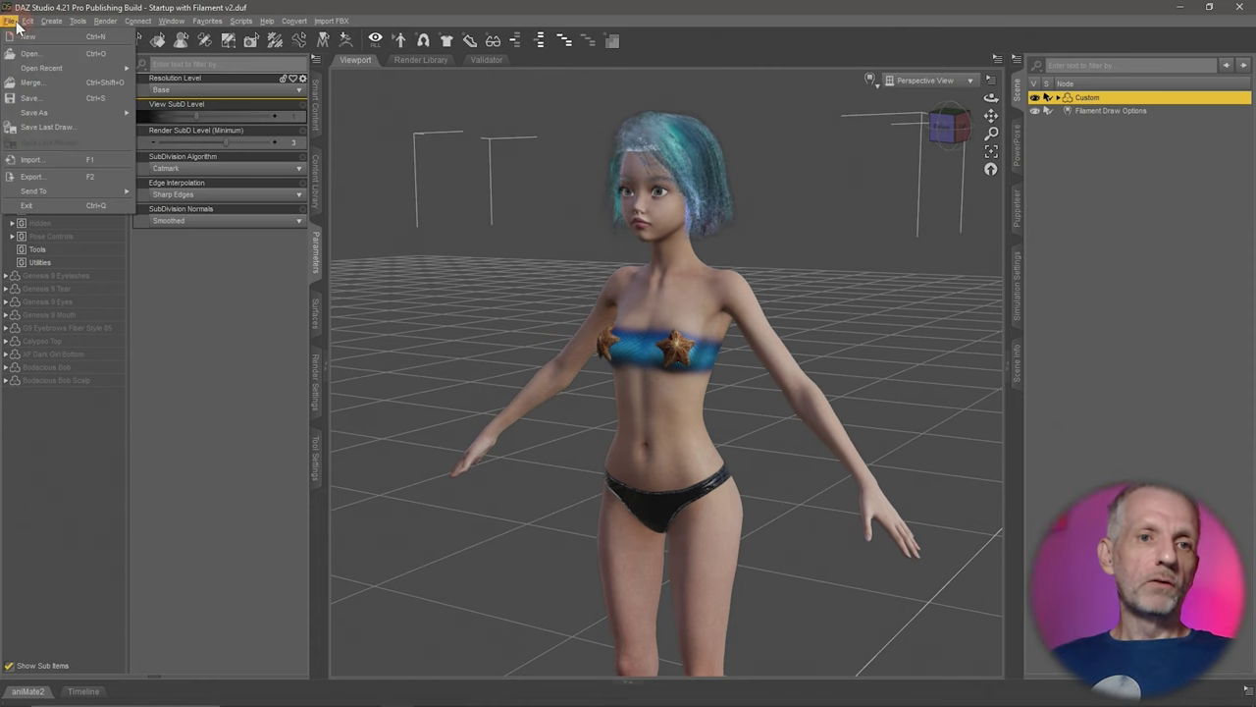
left_click(84, 176)
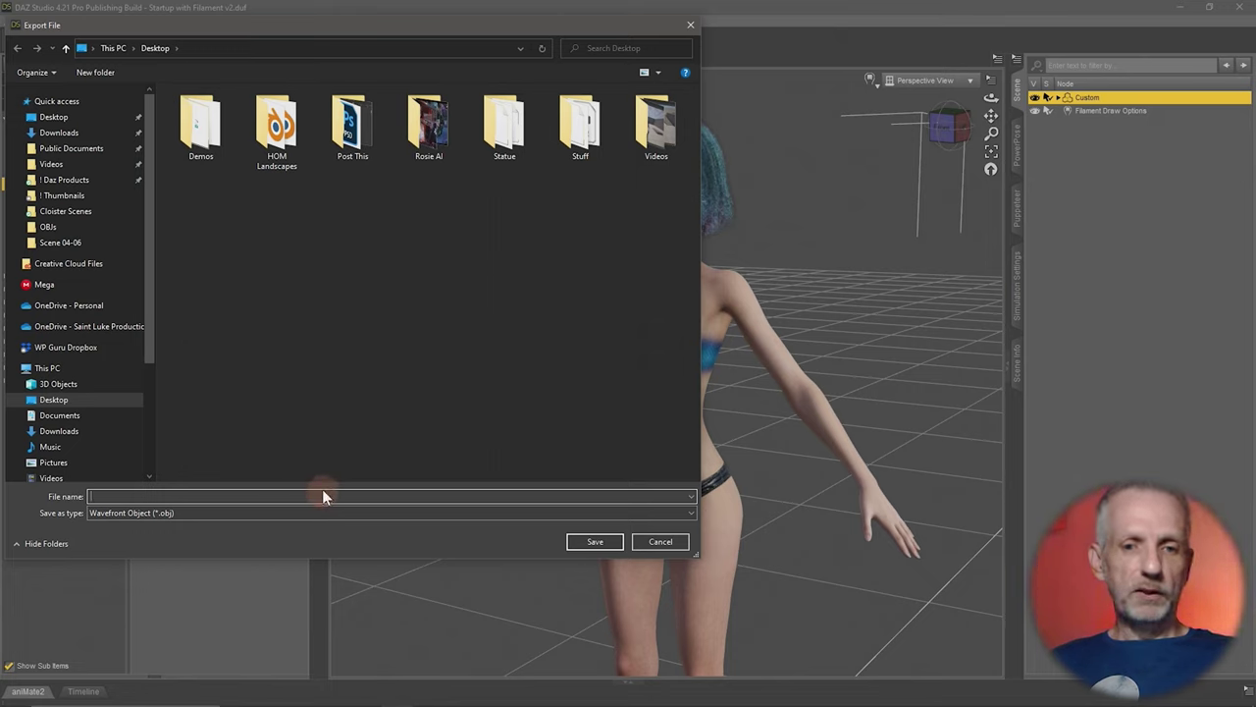
type("Custom Char")
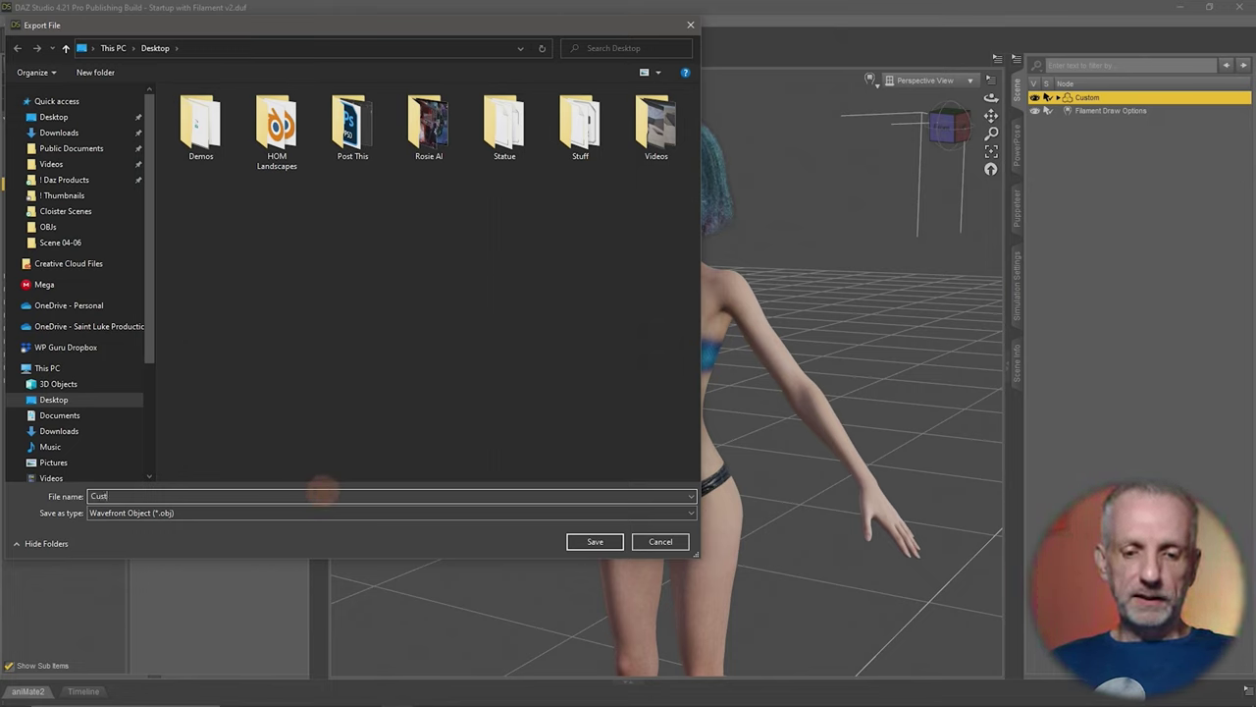
key("BackSpace")
key("BackSpace")
key("BackSpace")
key("BackSpace")
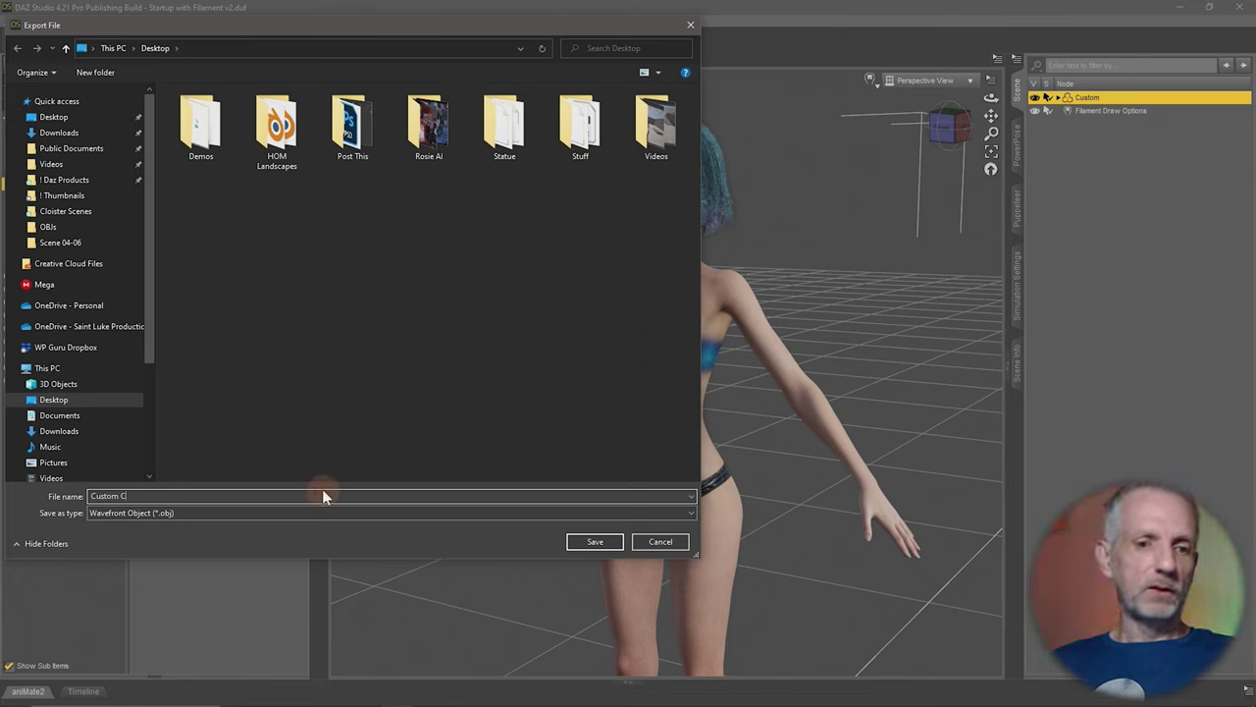
left_click(596, 542)
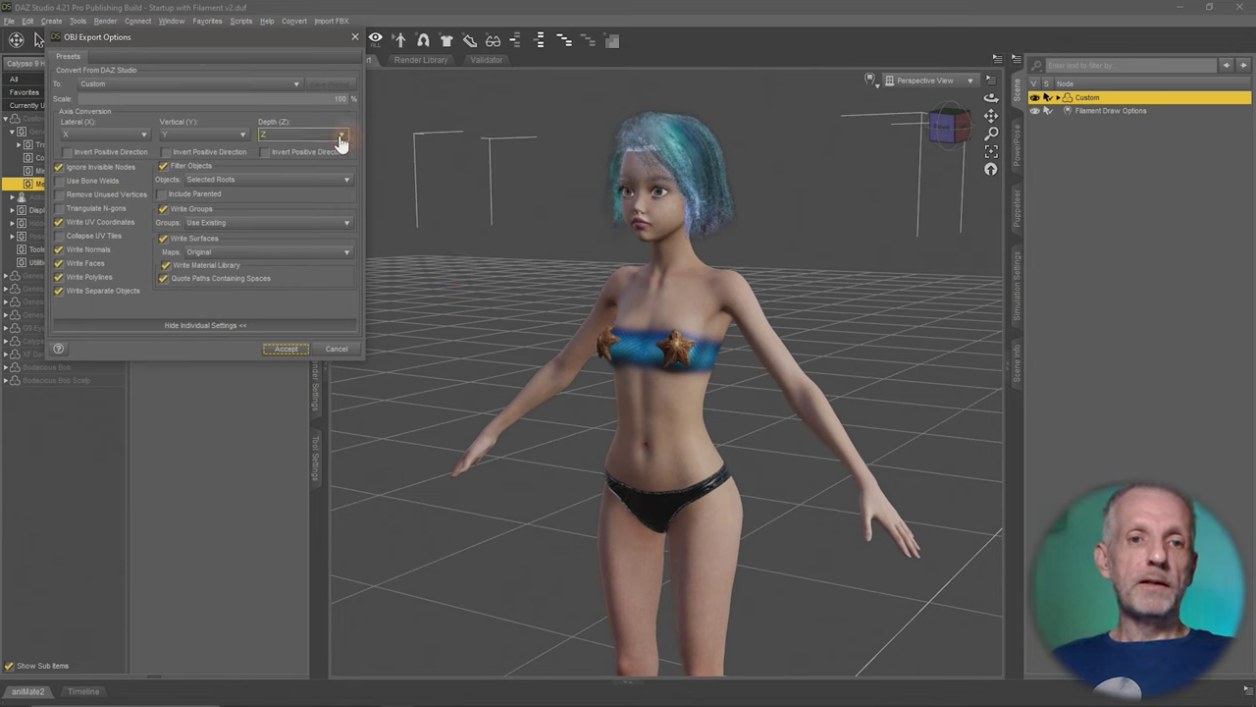
Set OBJ export options to the DAZ Studio (1 unit = 1cm) preset, filtering to Selected Roots.
left_click(113, 88)
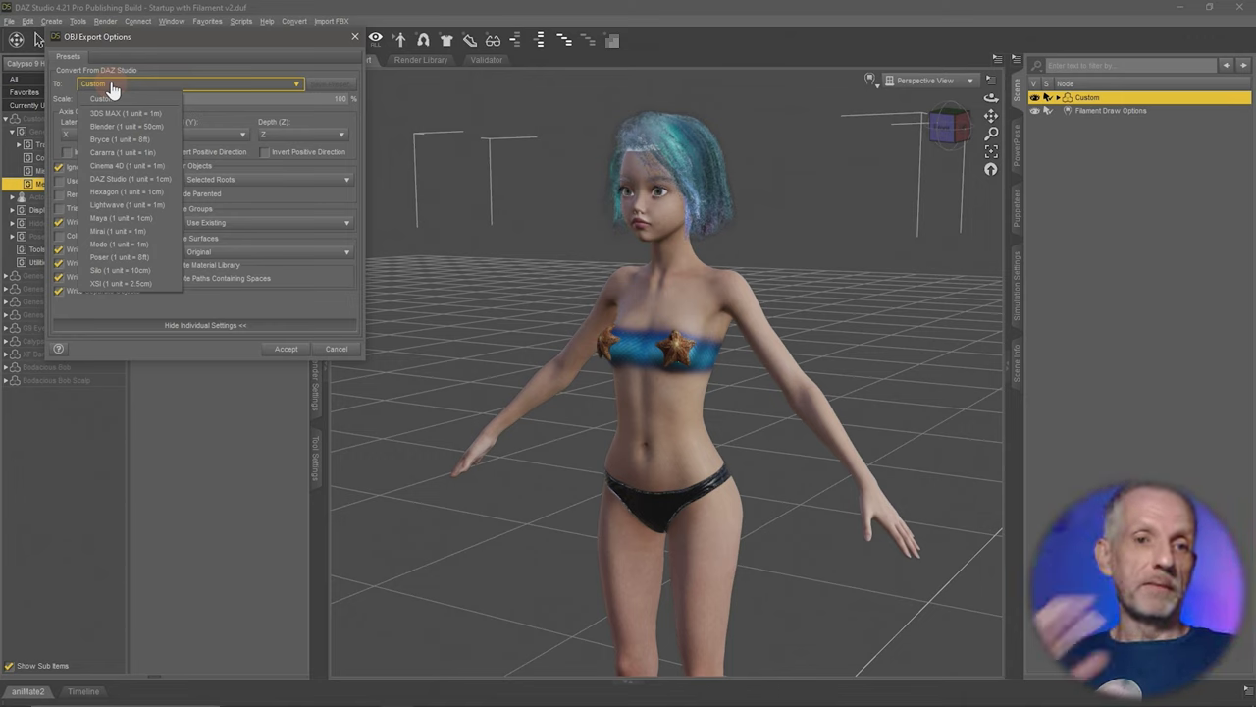
left_click(151, 179)
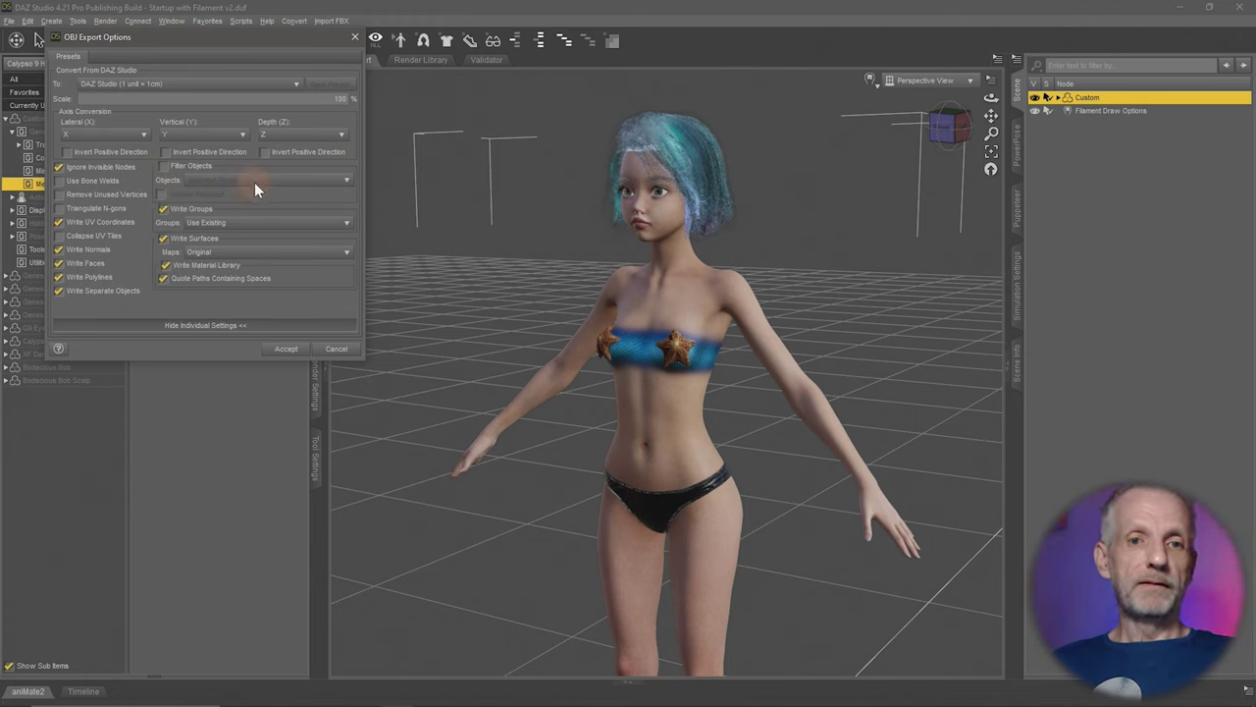
left_click(164, 165)
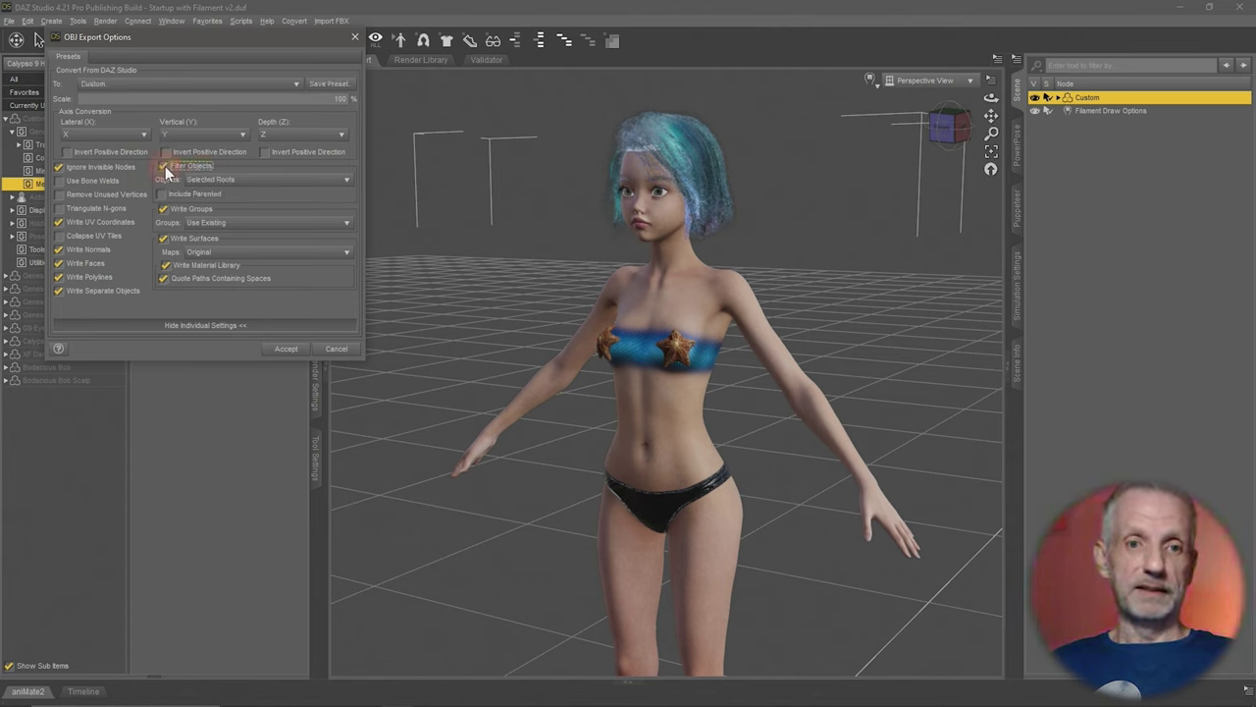
left_click(284, 183)
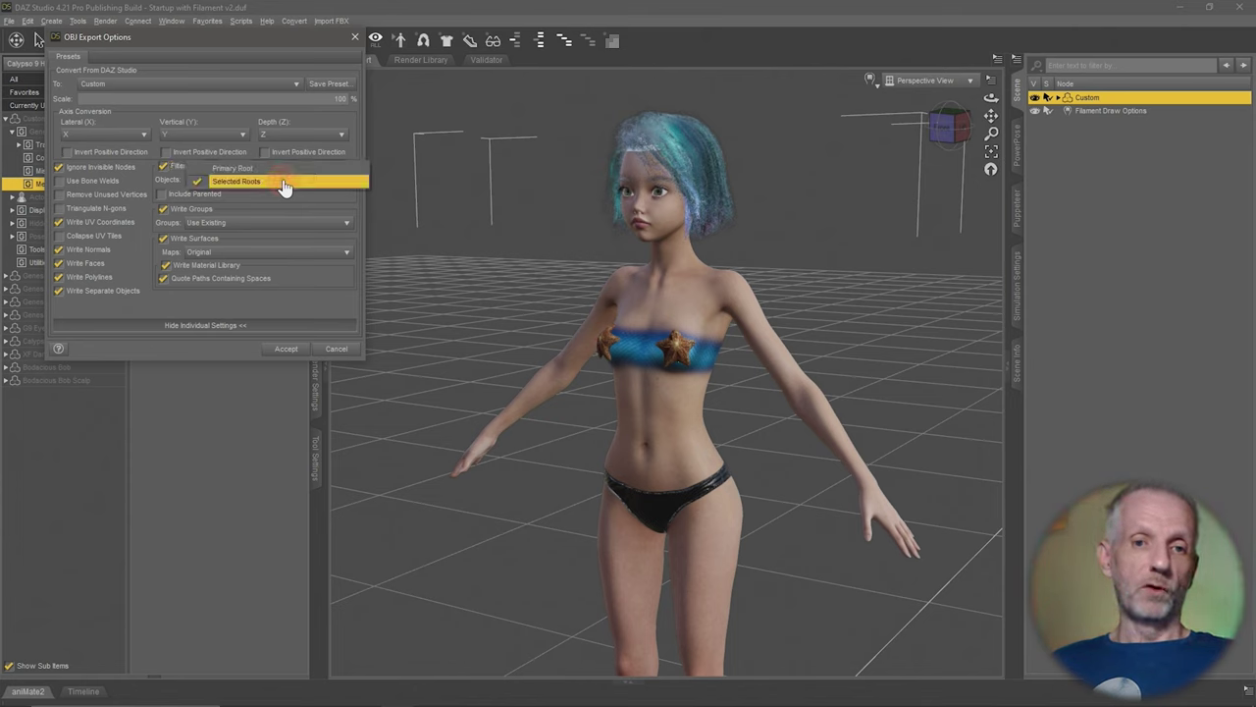
left_click(284, 183)
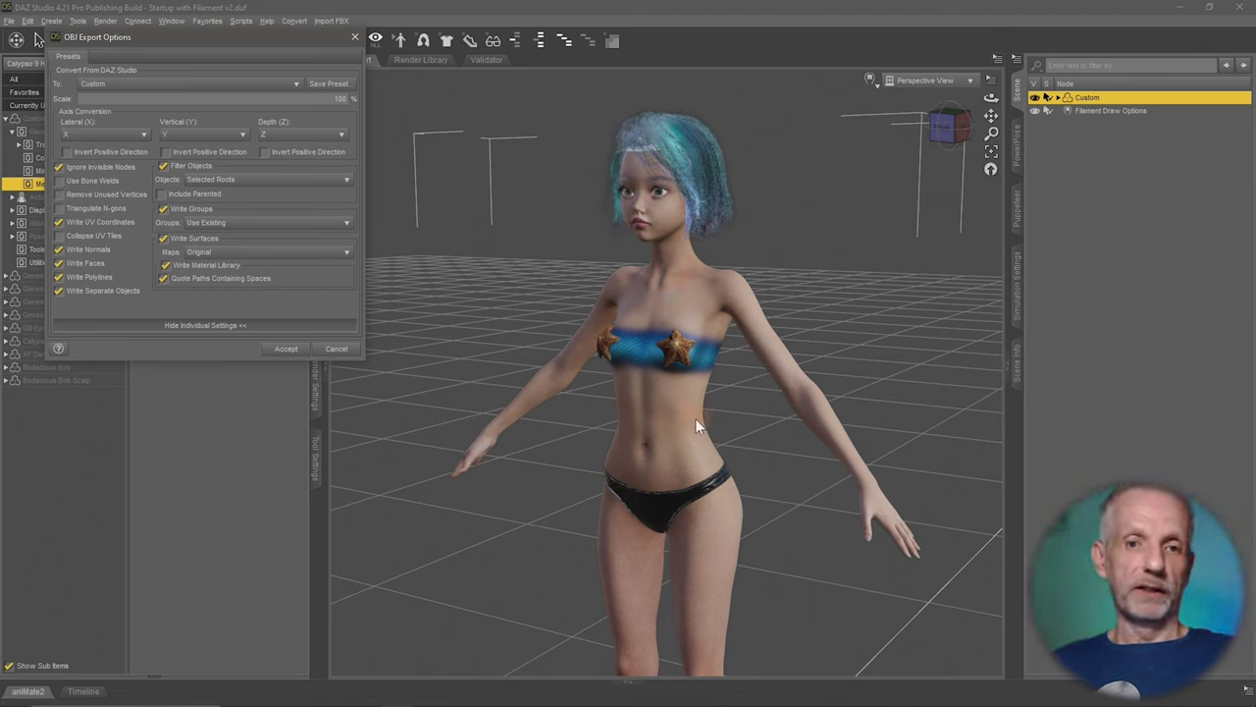
left_click(286, 351)
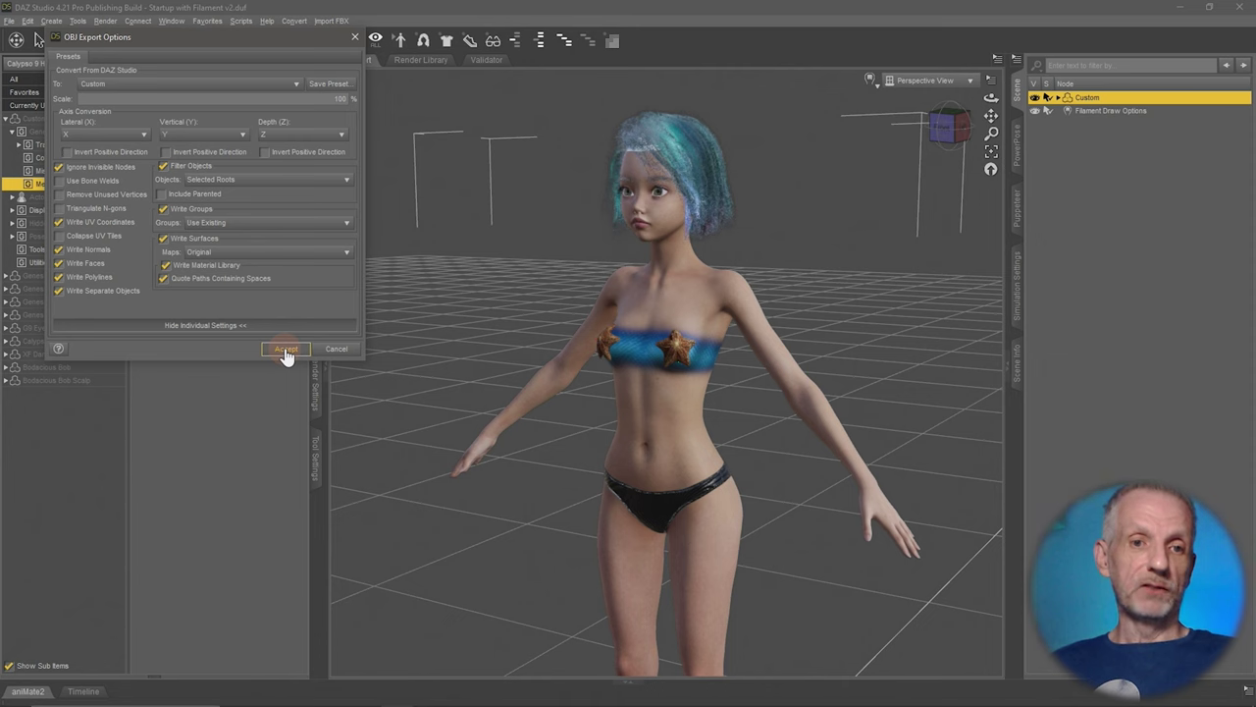
Finish writing Custom.obj and hide the Custom figure in the viewport.
left_click(285, 351)
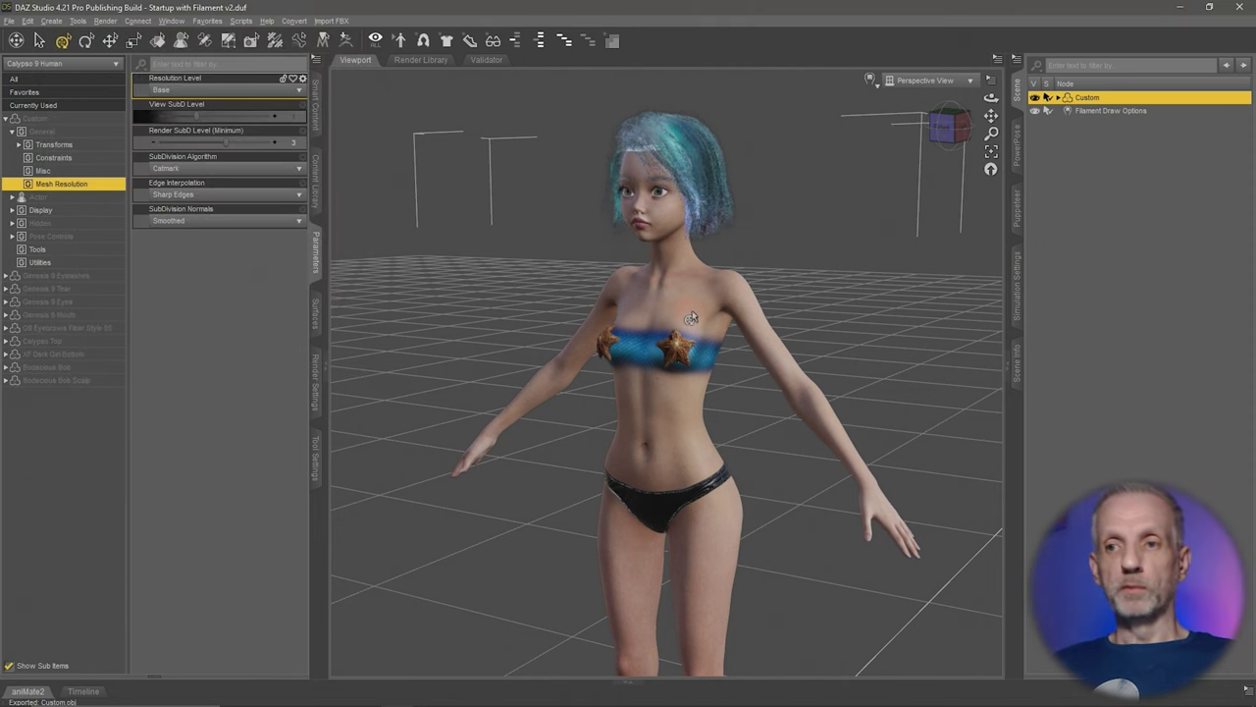
left_click(1035, 99)
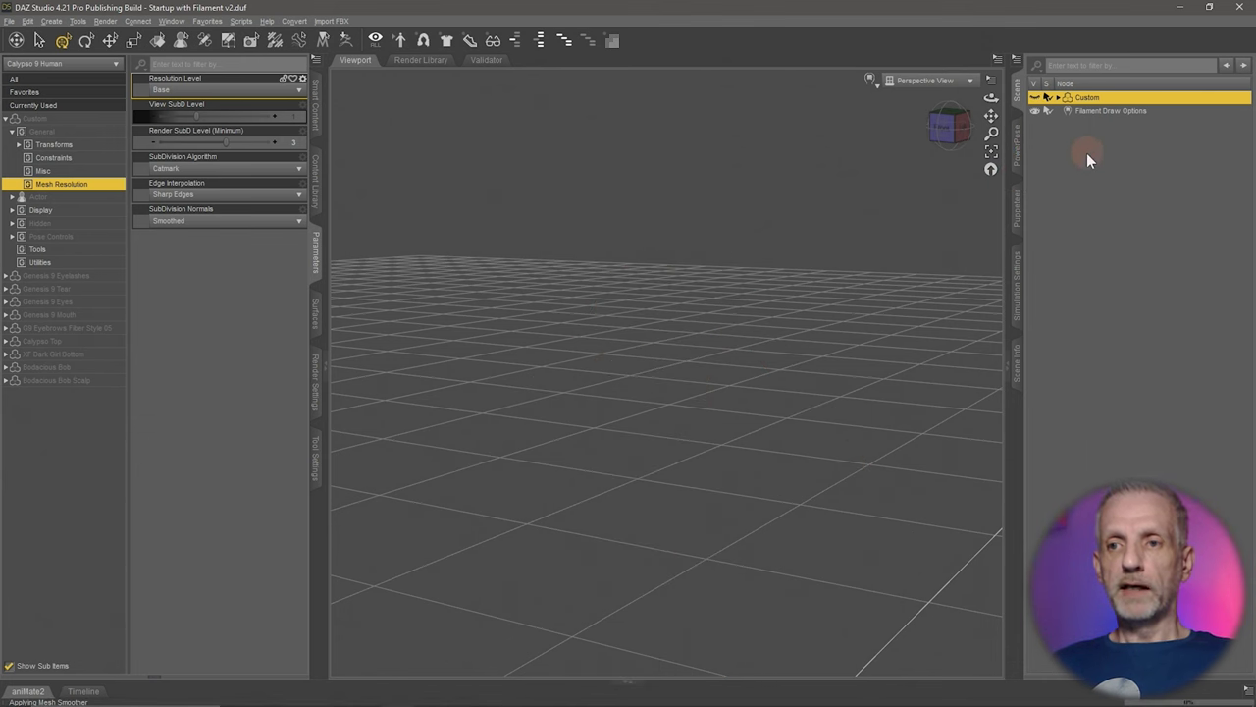
left_click(316, 110)
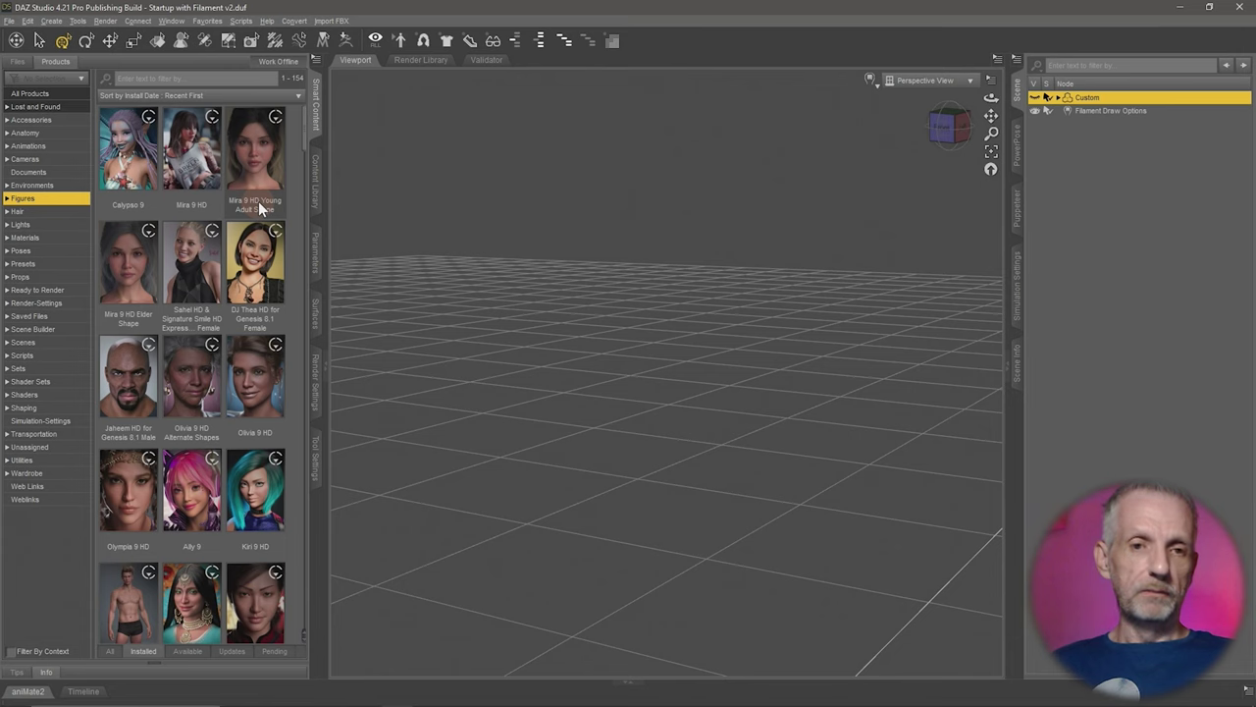
Search the library for 'star' and load the base Genesis 9 figure from Starter Essentials.
left_click(220, 78)
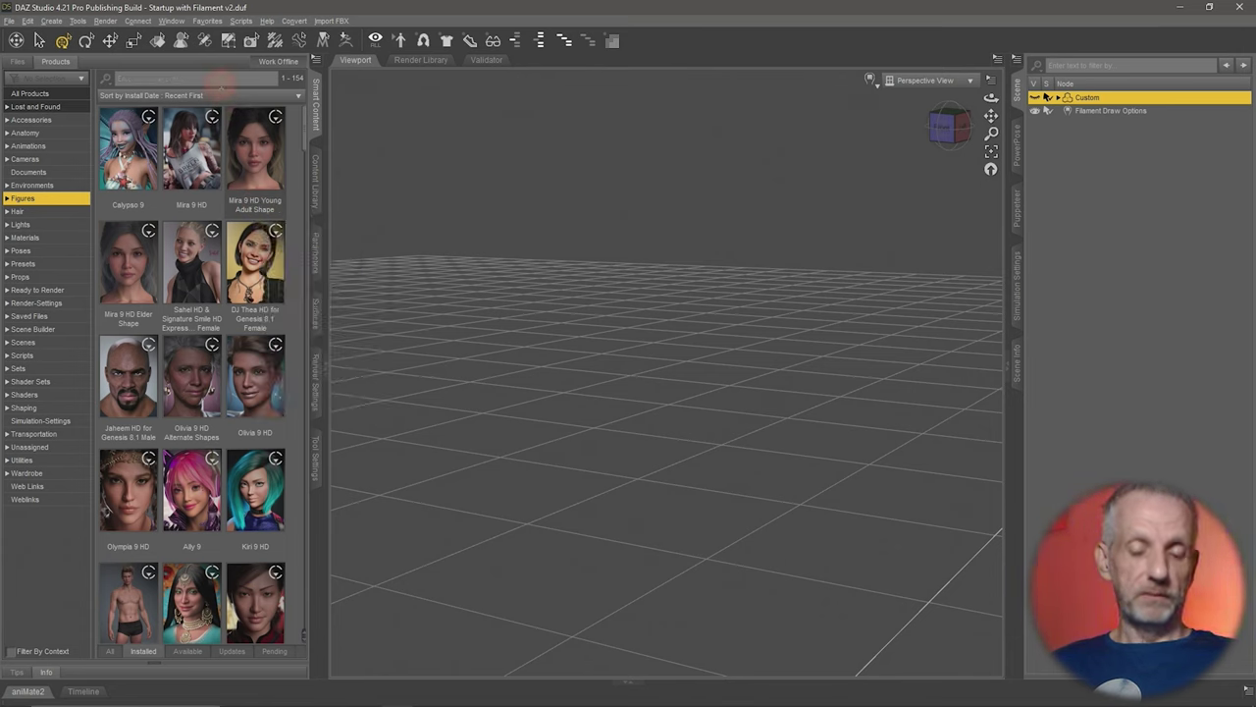
type("star")
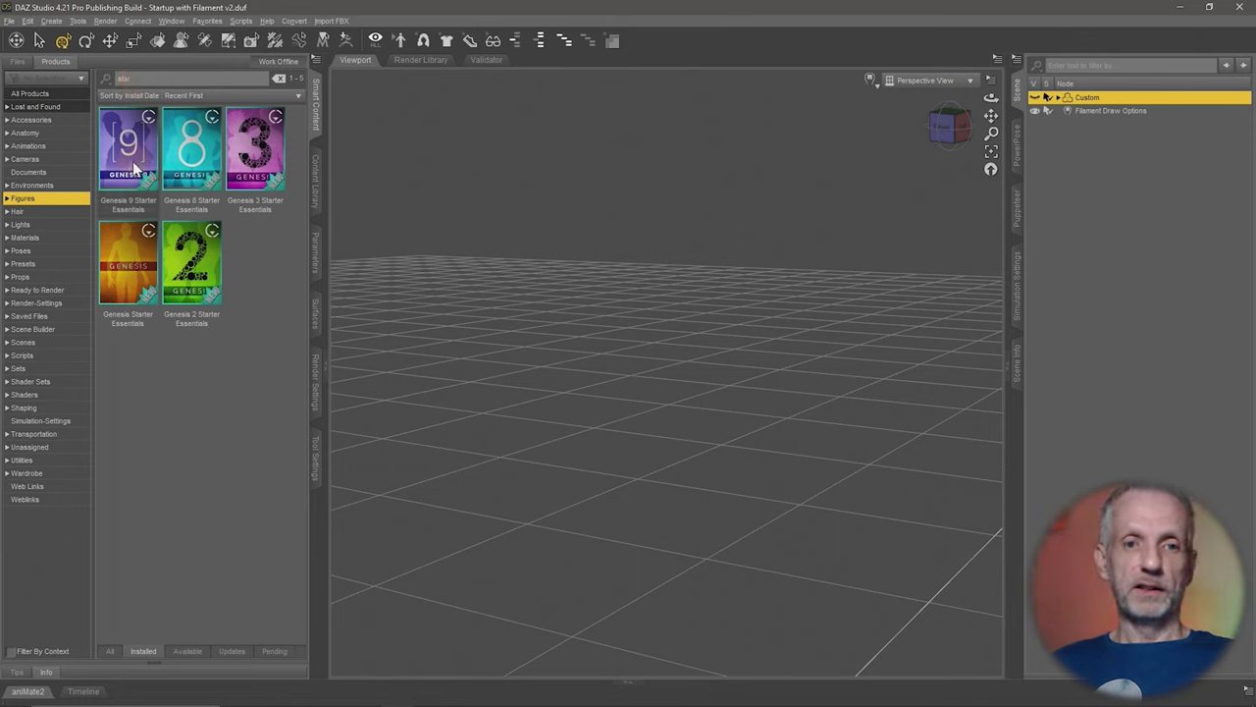
left_click(134, 155)
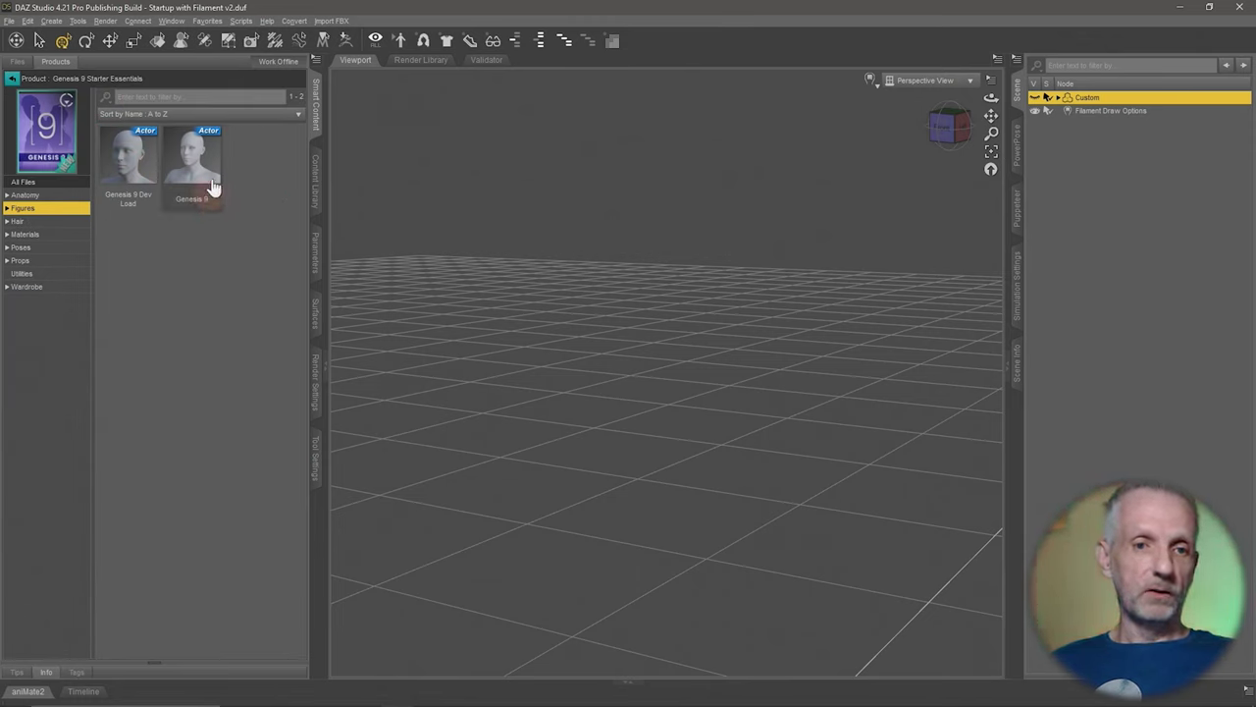
double_click(201, 165)
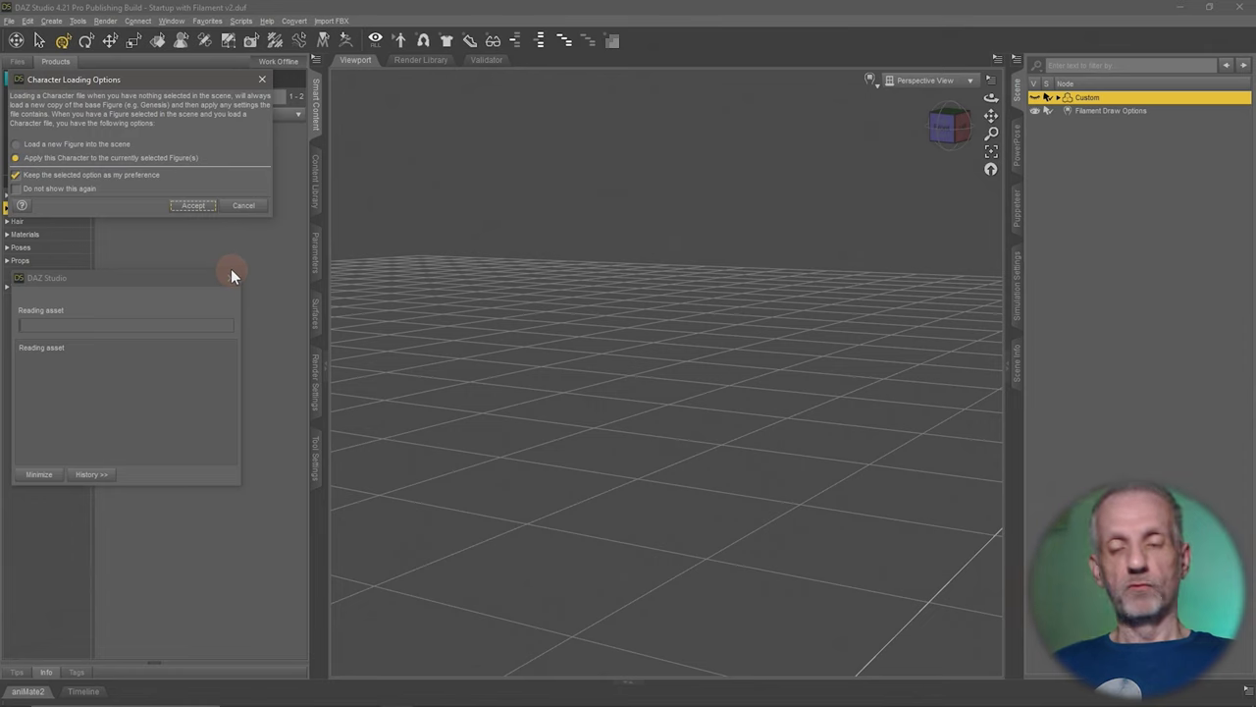
left_click(53, 159)
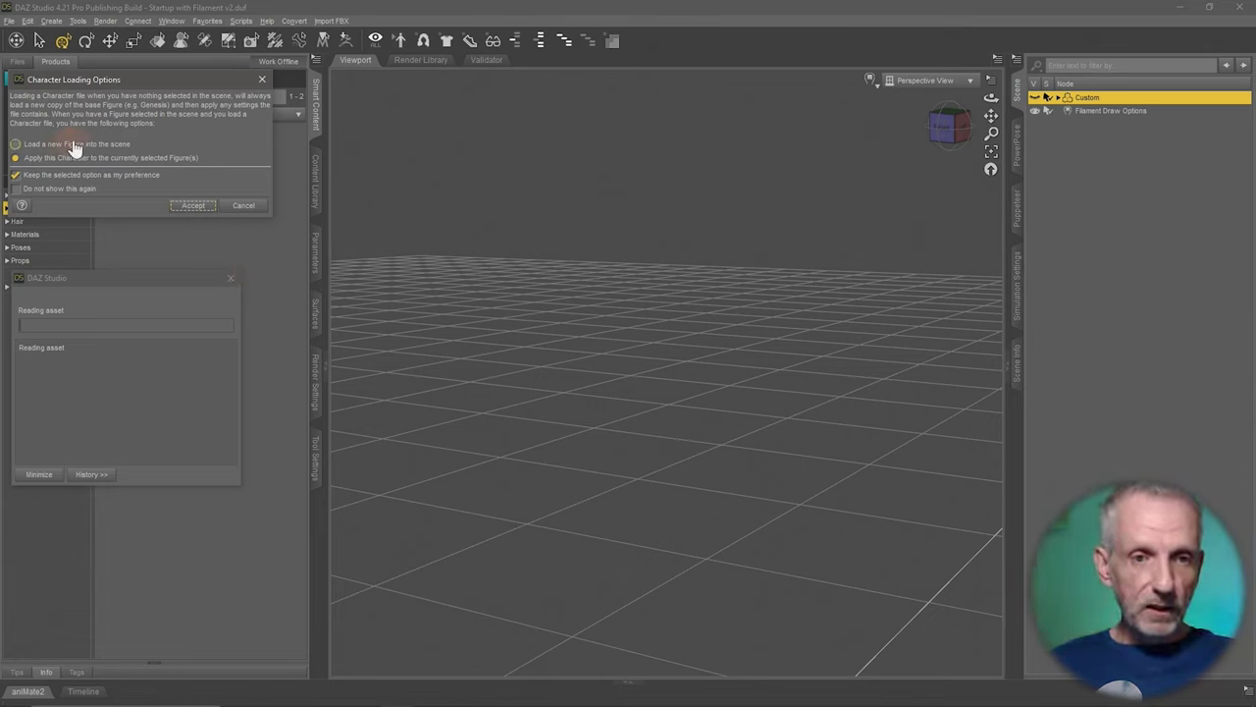
left_click(193, 205)
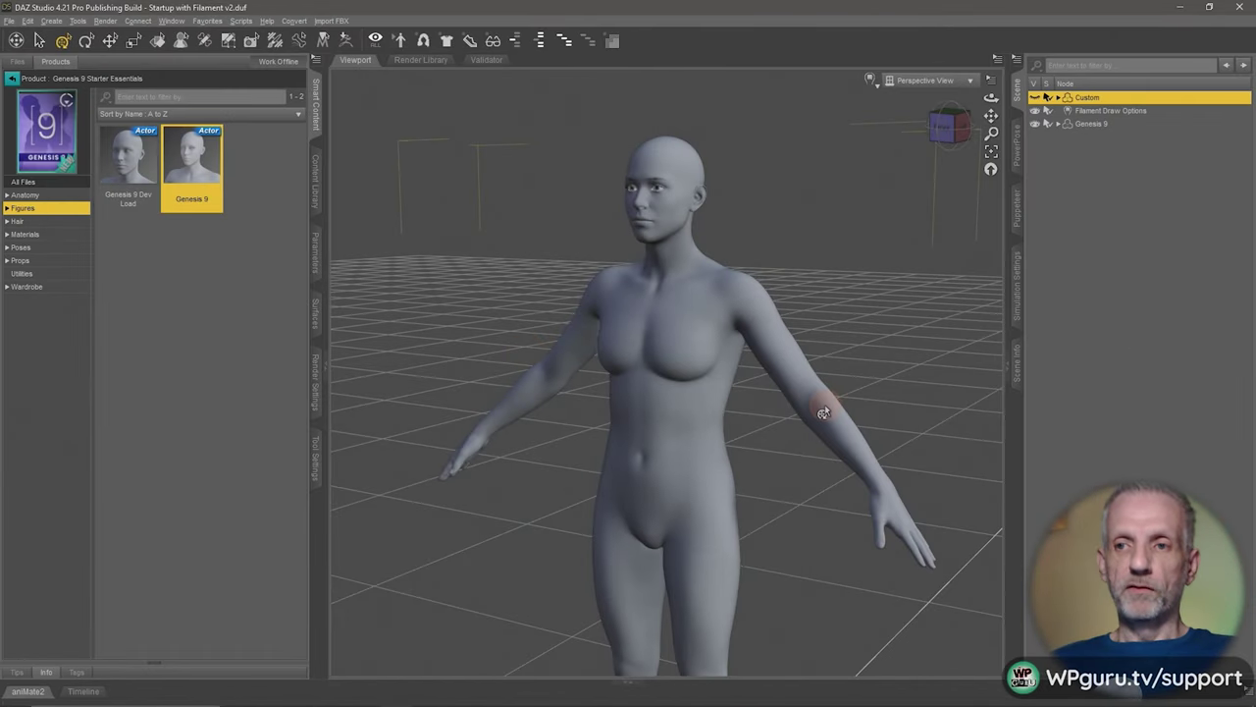
left_click_drag(886, 402, 791, 406, "alt")
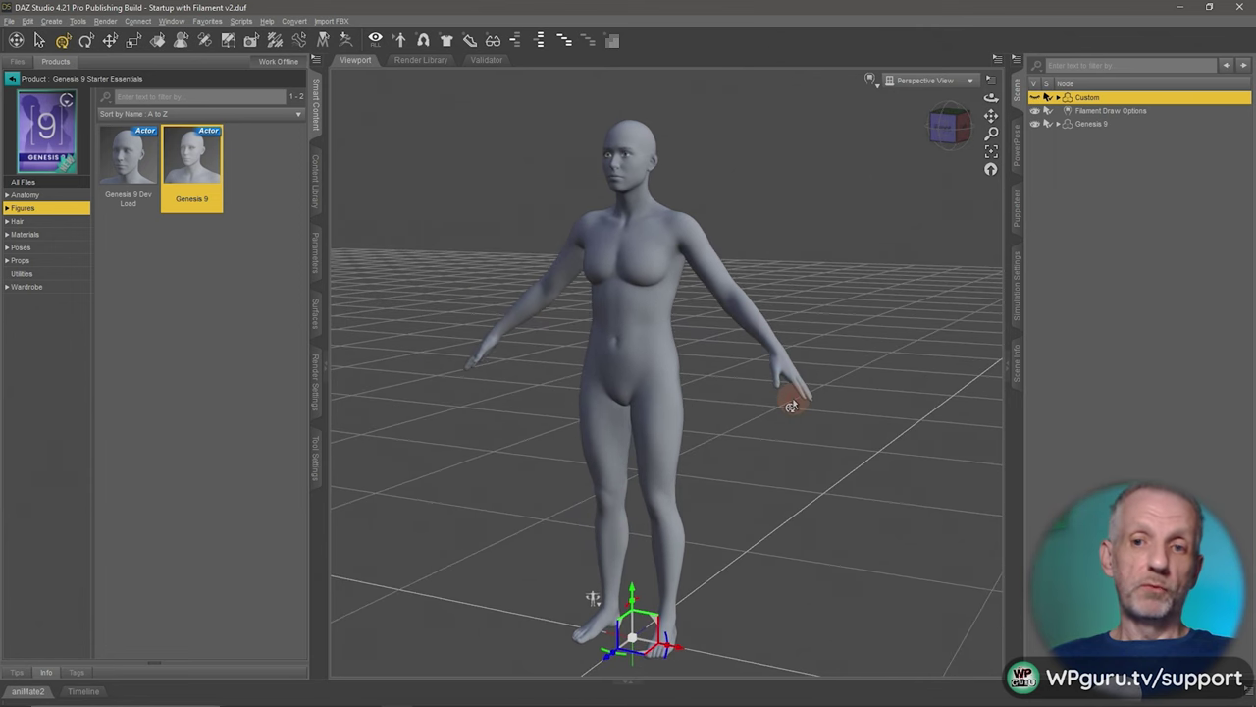
Load Custom.obj onto Genesis 9 with Morph Loader Pro at DAZ Studio 1 unit = 1cm scale.
left_click(1103, 122)
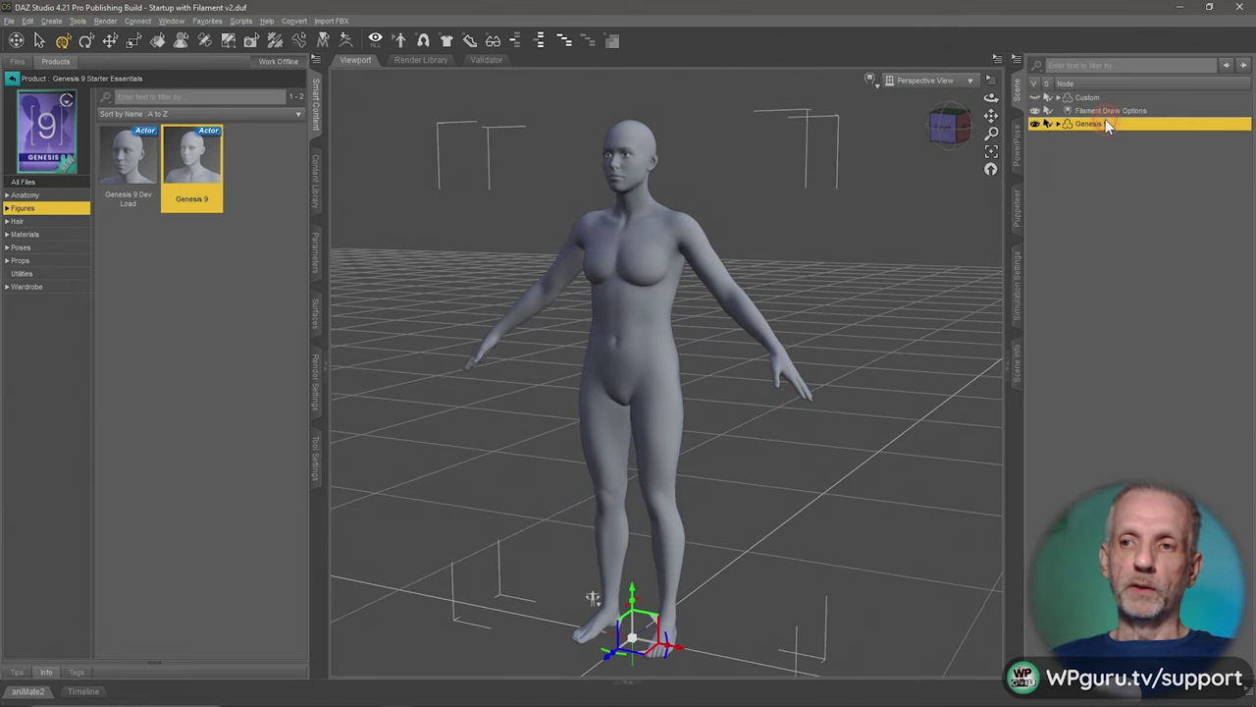
left_click(28, 20)
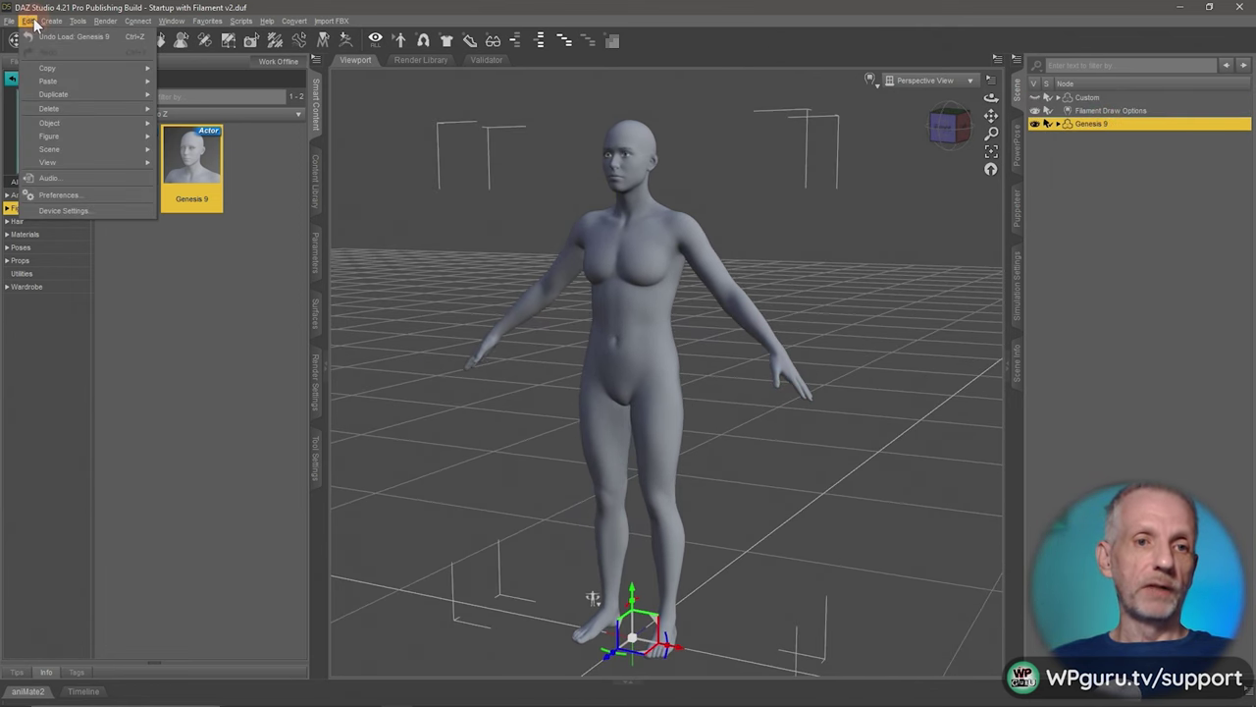
mouse_move(87, 123)
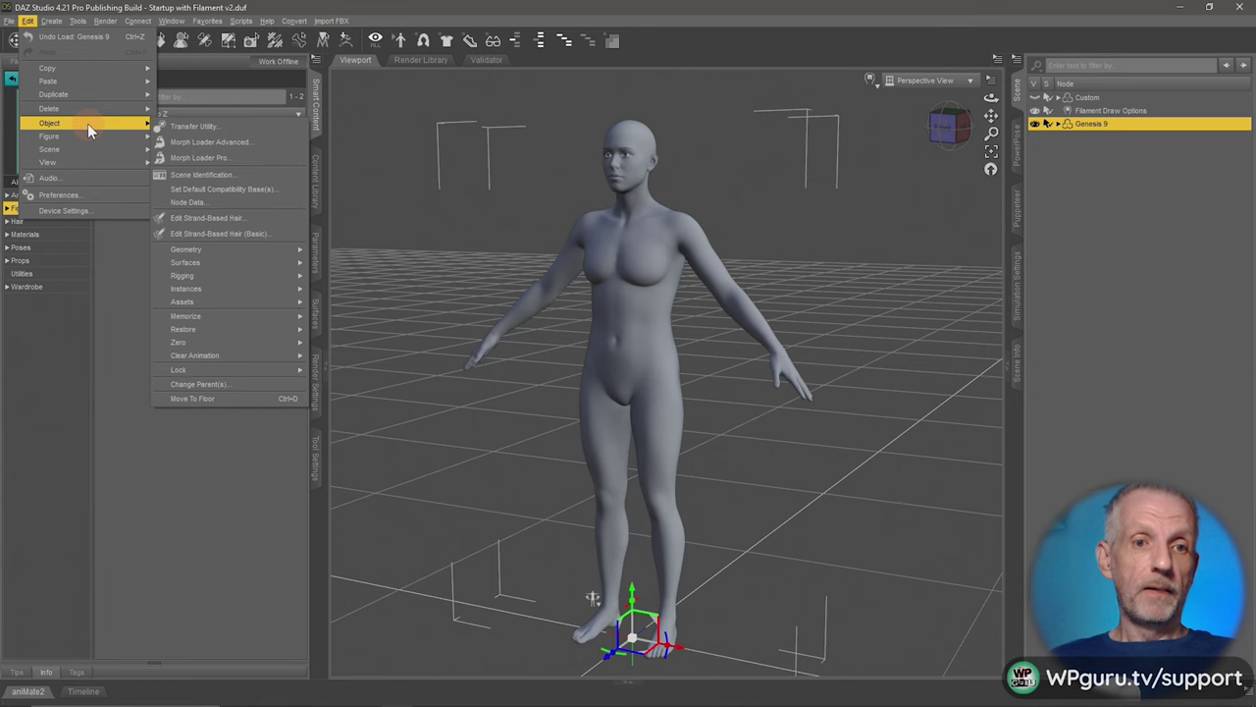
left_click(202, 155)
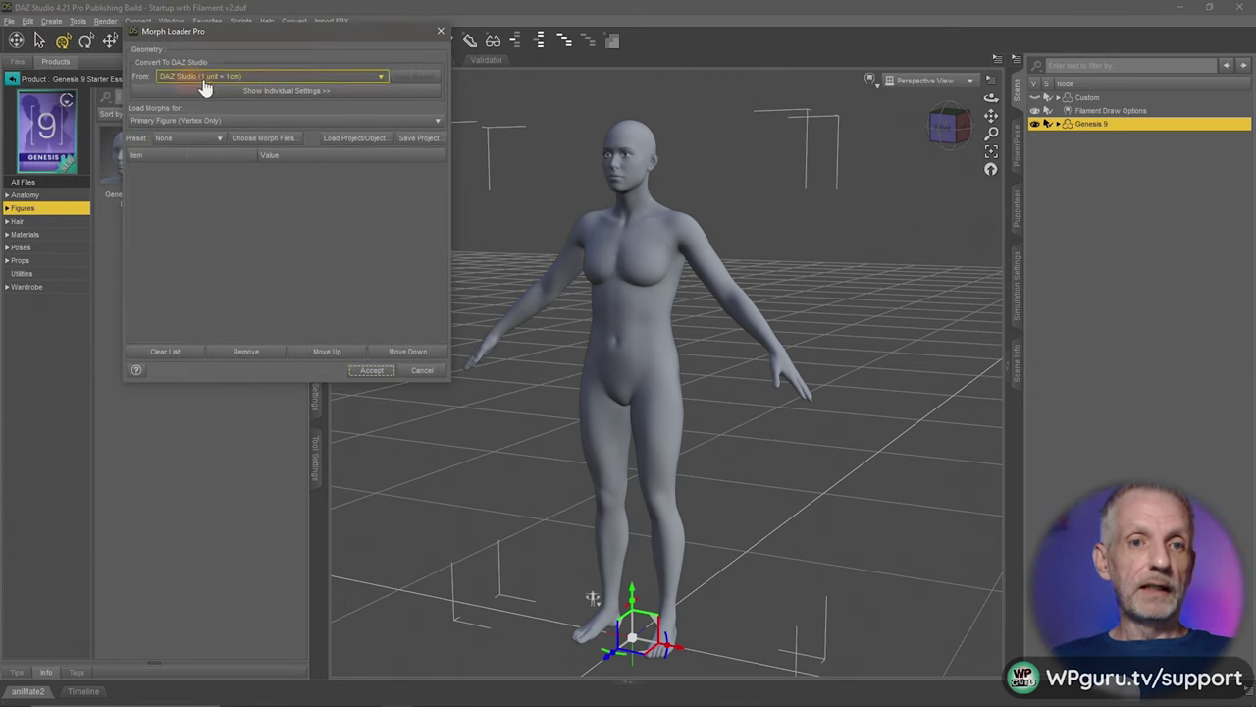
left_click(262, 83)
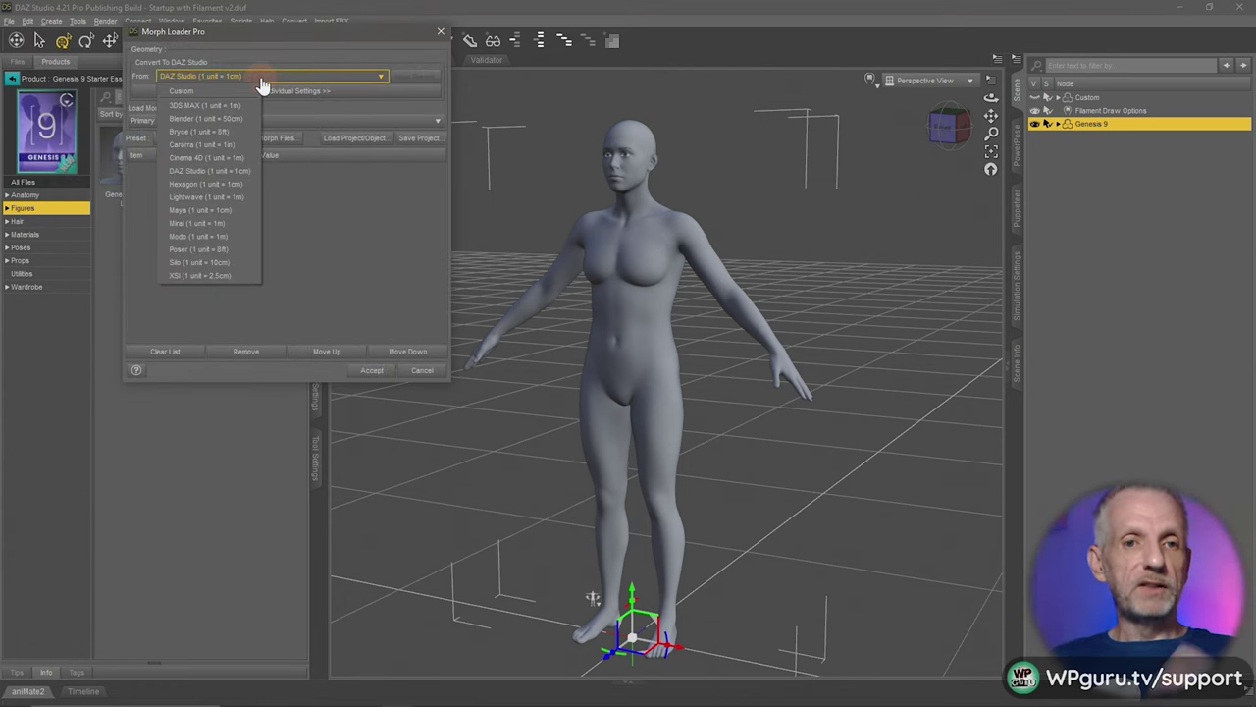
left_click(249, 170)
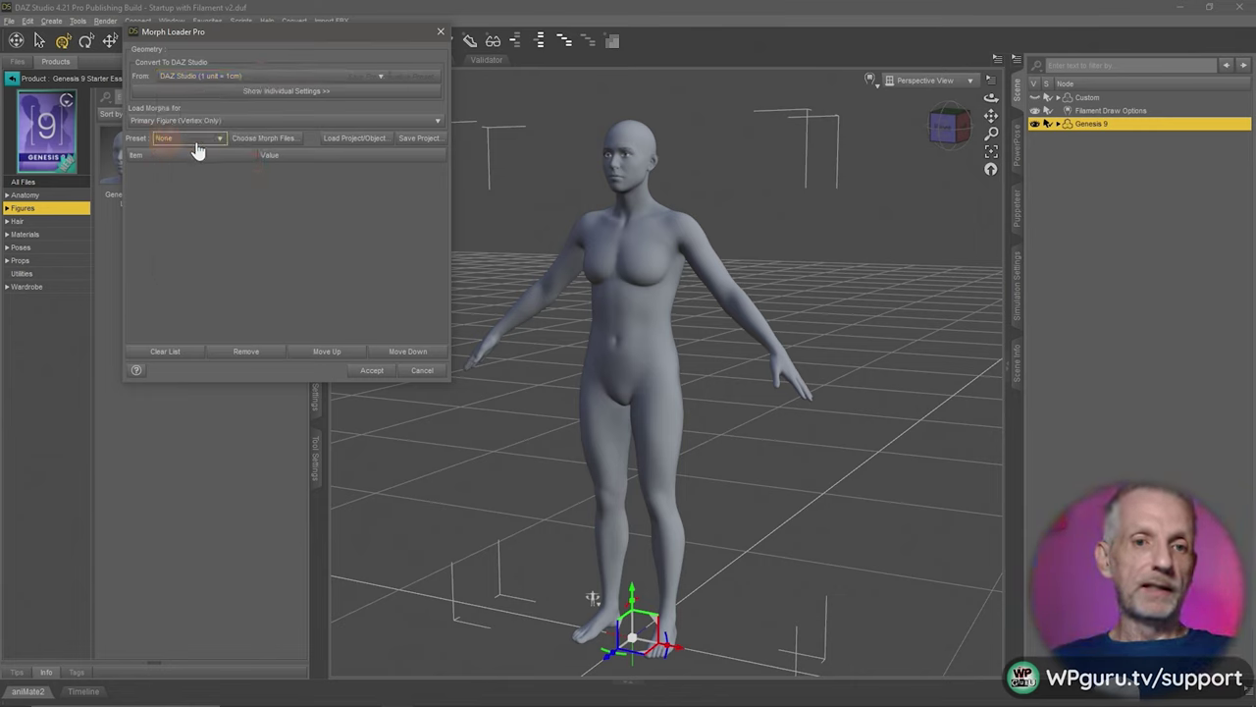
left_click(284, 138)
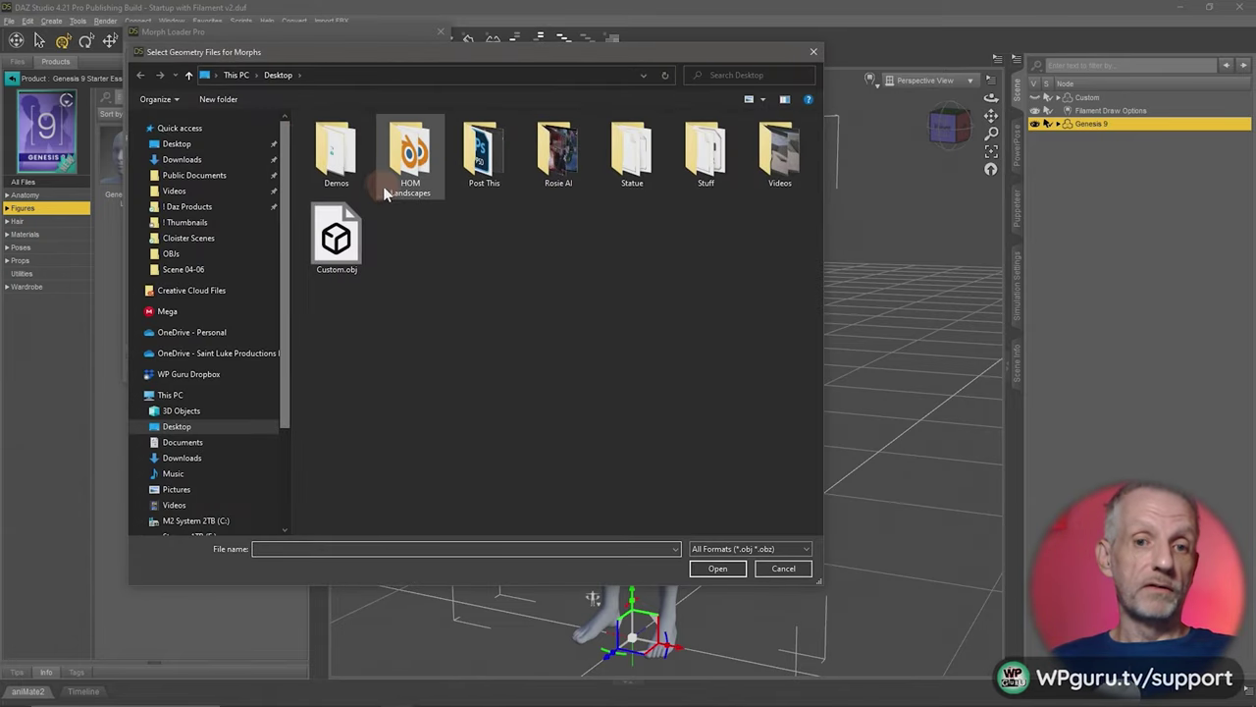
left_click(336, 241)
left_click(721, 568)
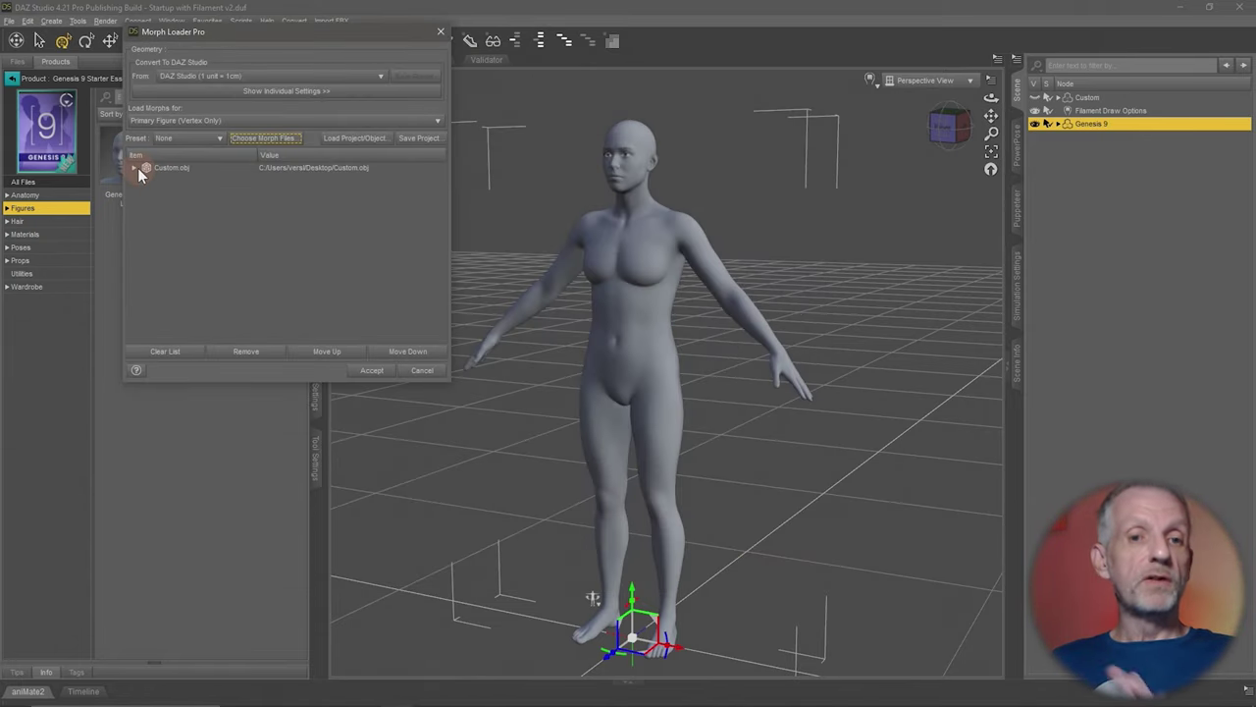
left_click(385, 371)
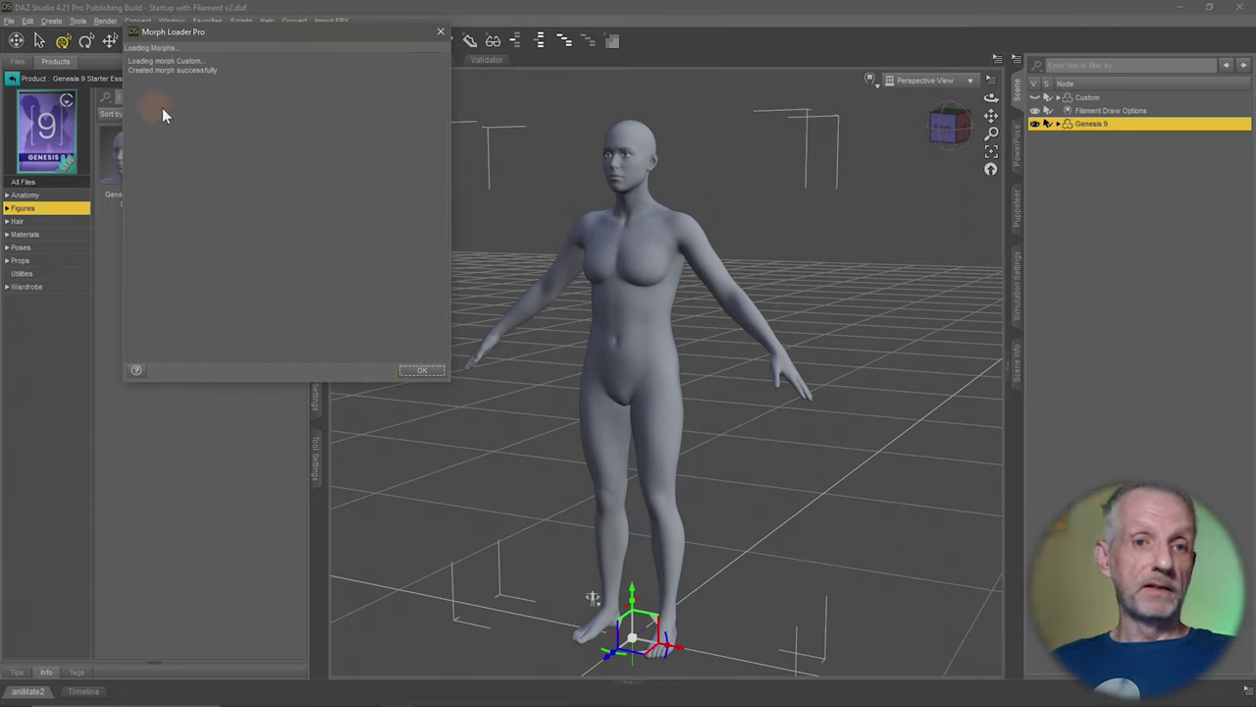
Test the new Custom morph slider at 100% on Genesis 9, then reset it to 0%.
left_click(421, 368)
left_click(318, 257)
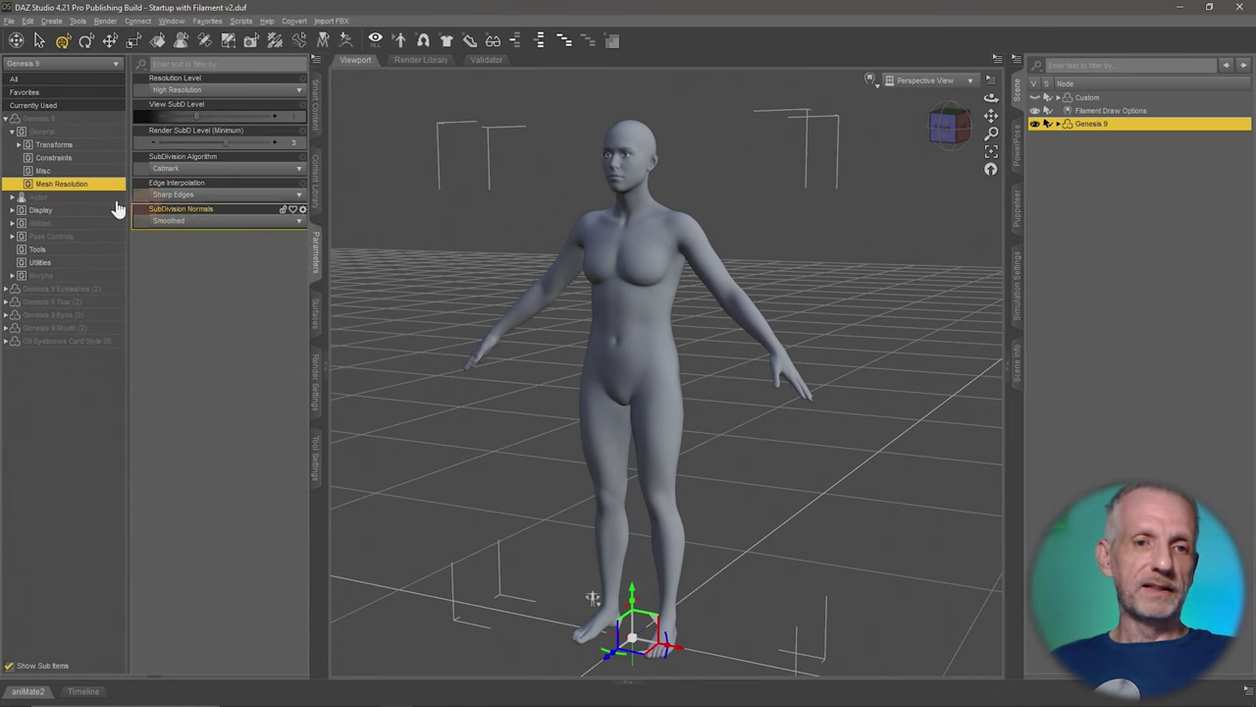
left_click(89, 276)
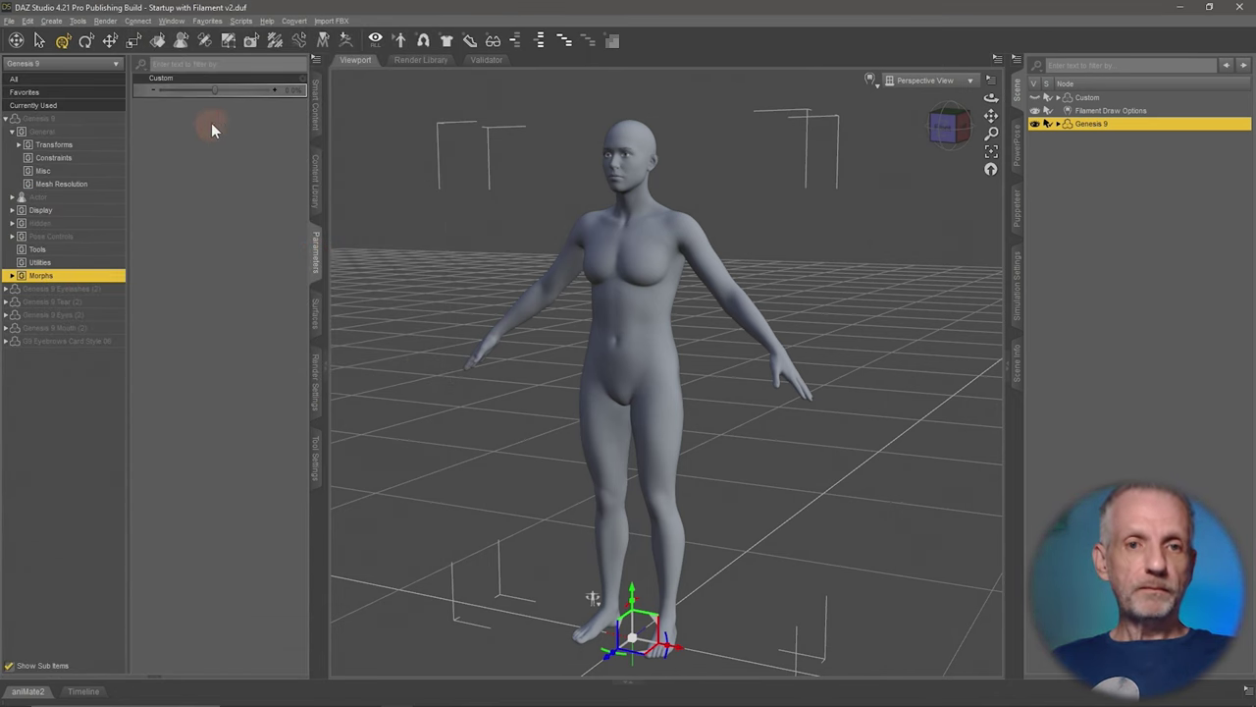
left_click_drag(215, 90, 283, 101)
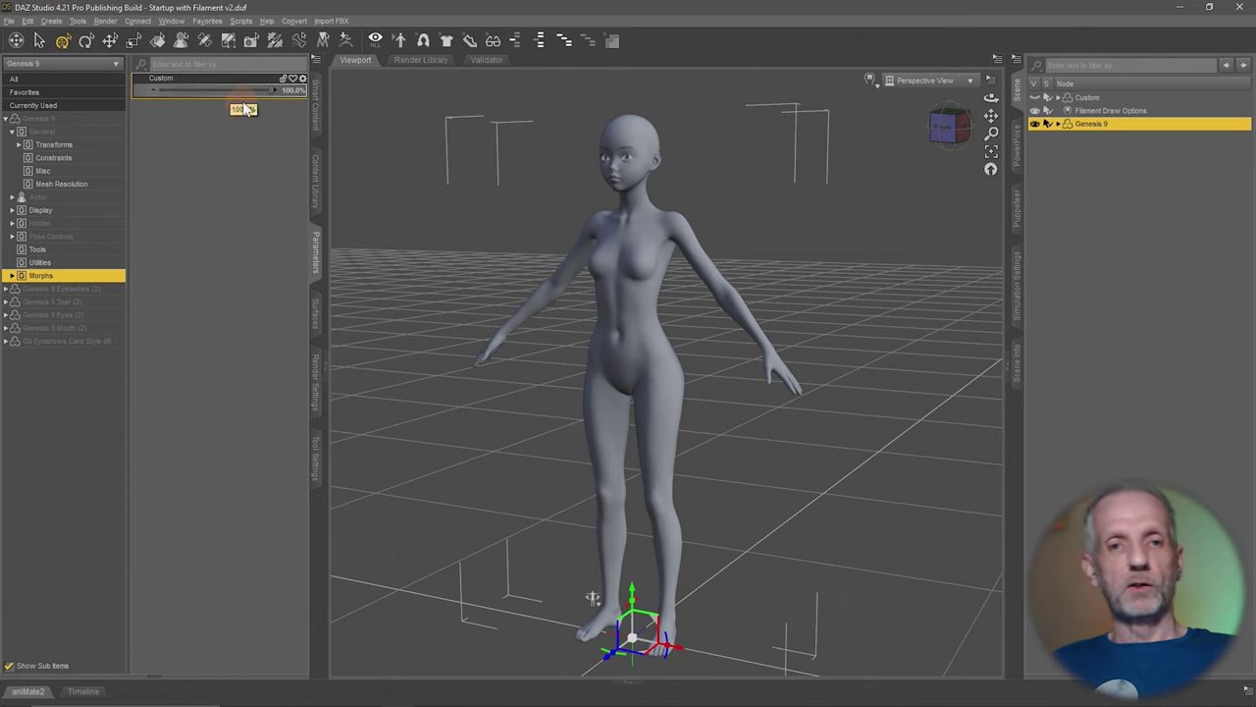
mouse_move(240, 102)
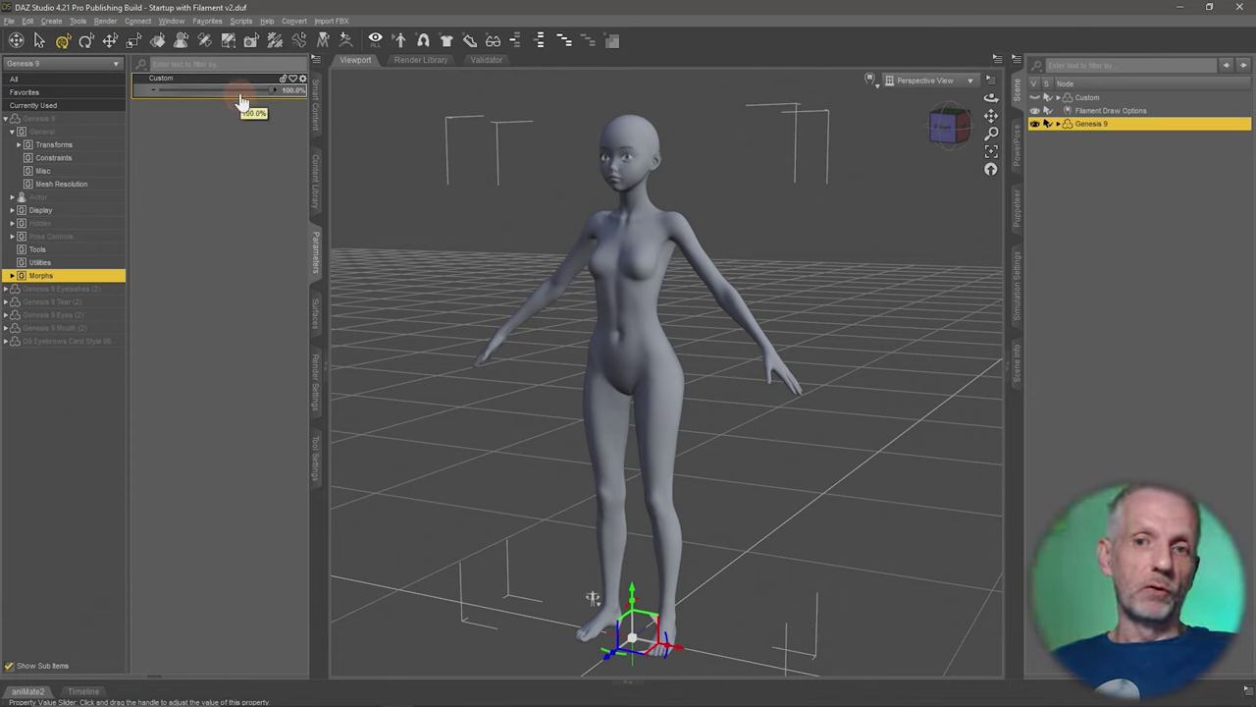
left_click(240, 102)
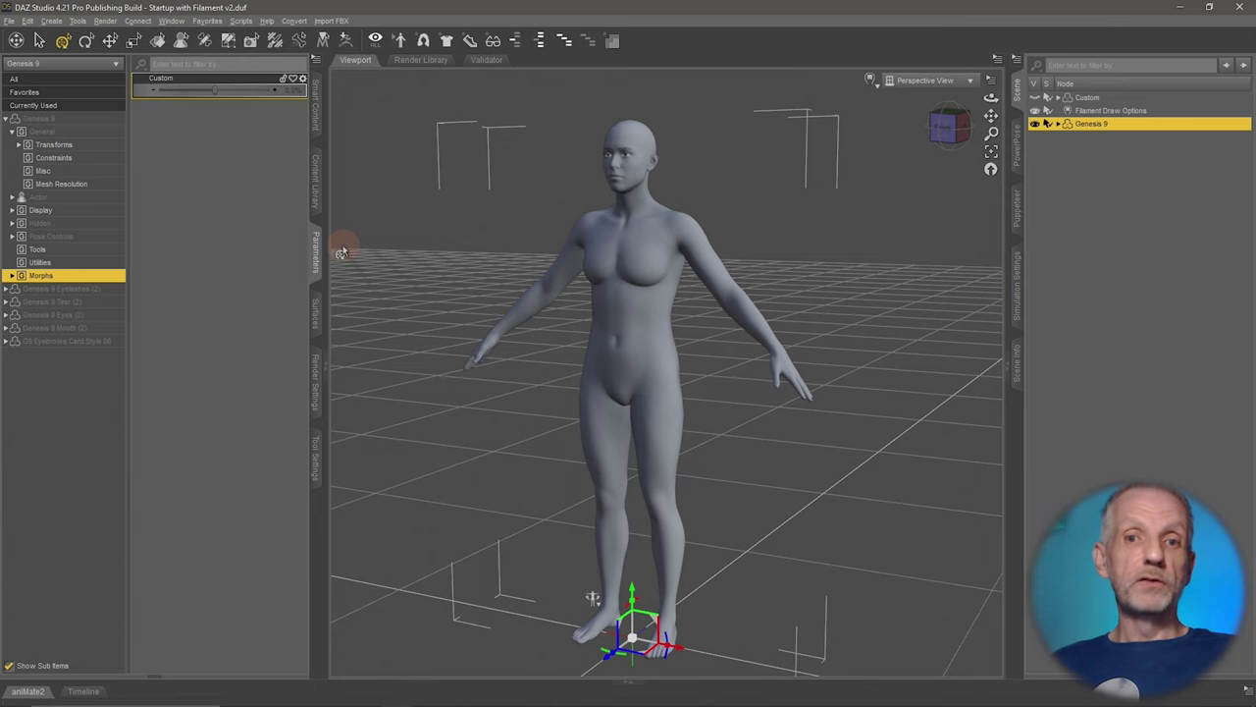
left_click_drag(464, 299, 466, 292)
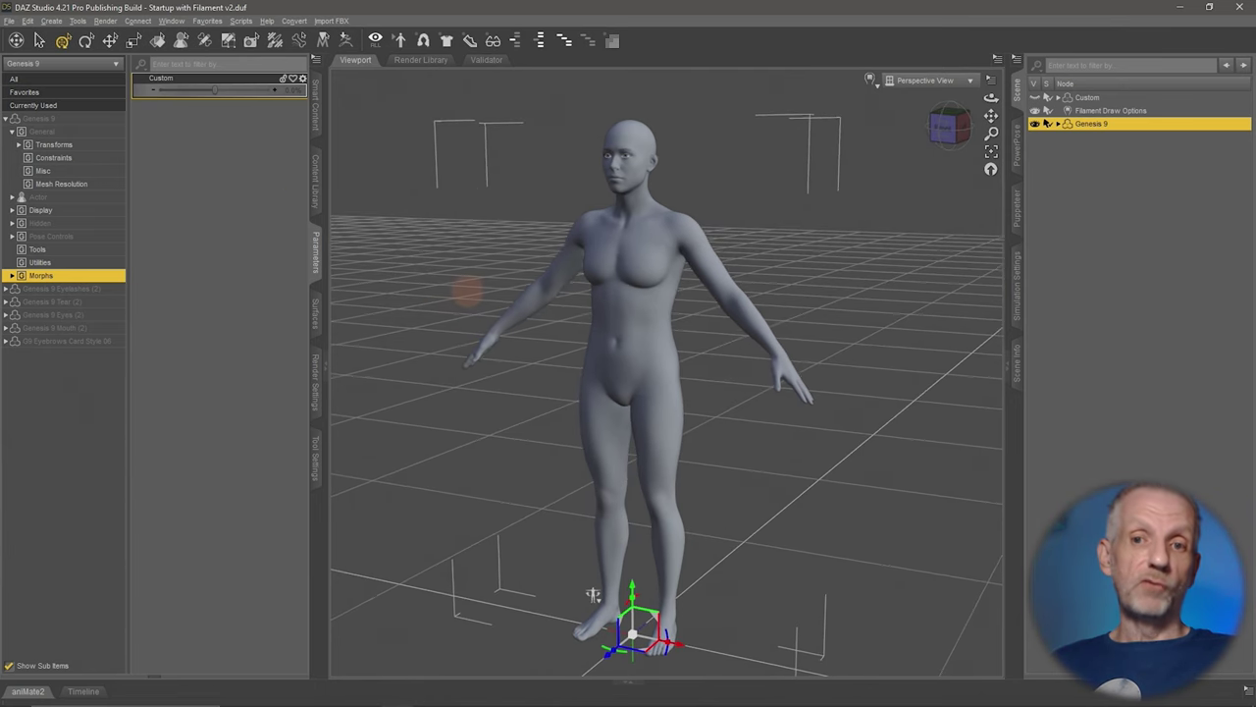
left_click_drag(467, 290, 465, 299)
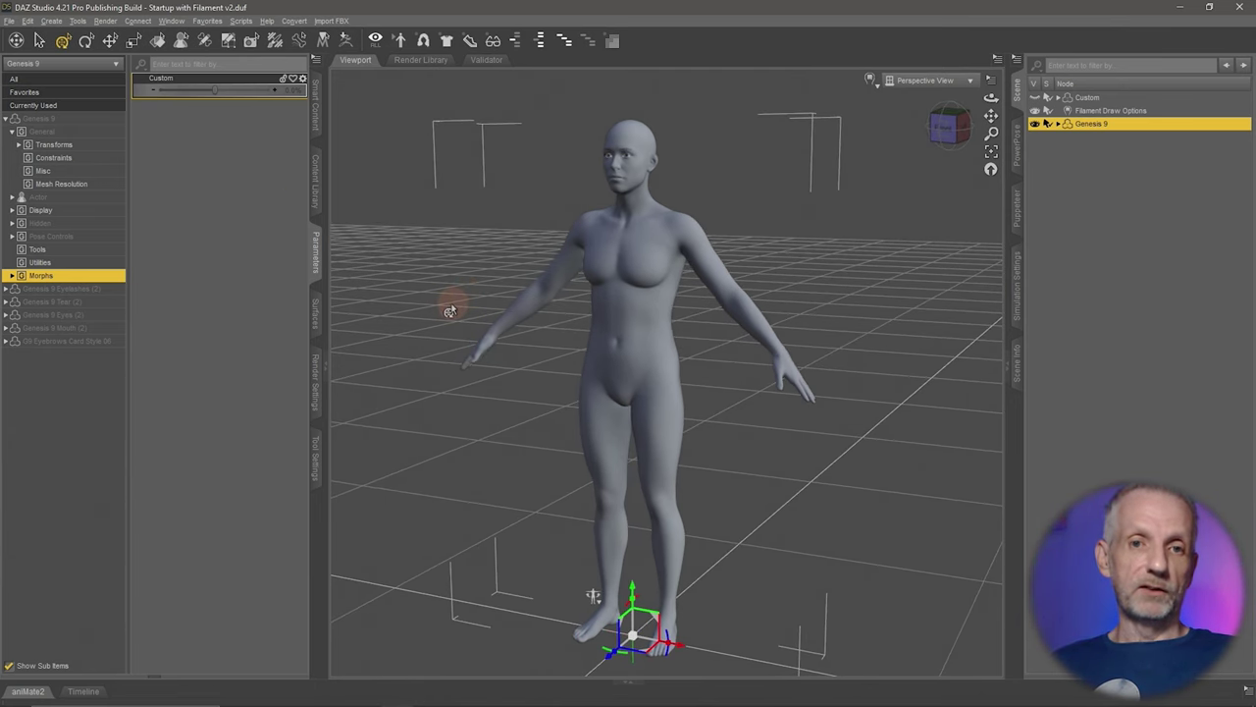
Apply the G9 HeadSplit DFormer from the Genesis 9 Utilities content to the figure.
left_click(317, 115)
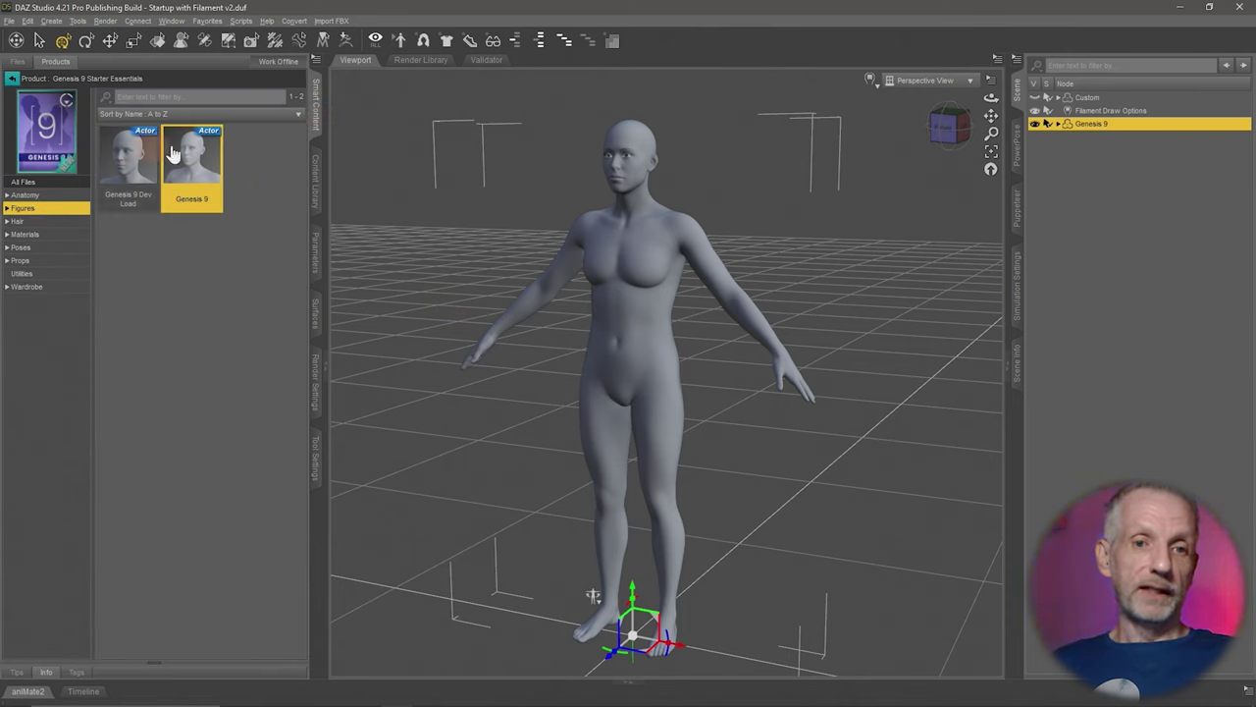
left_click(56, 276)
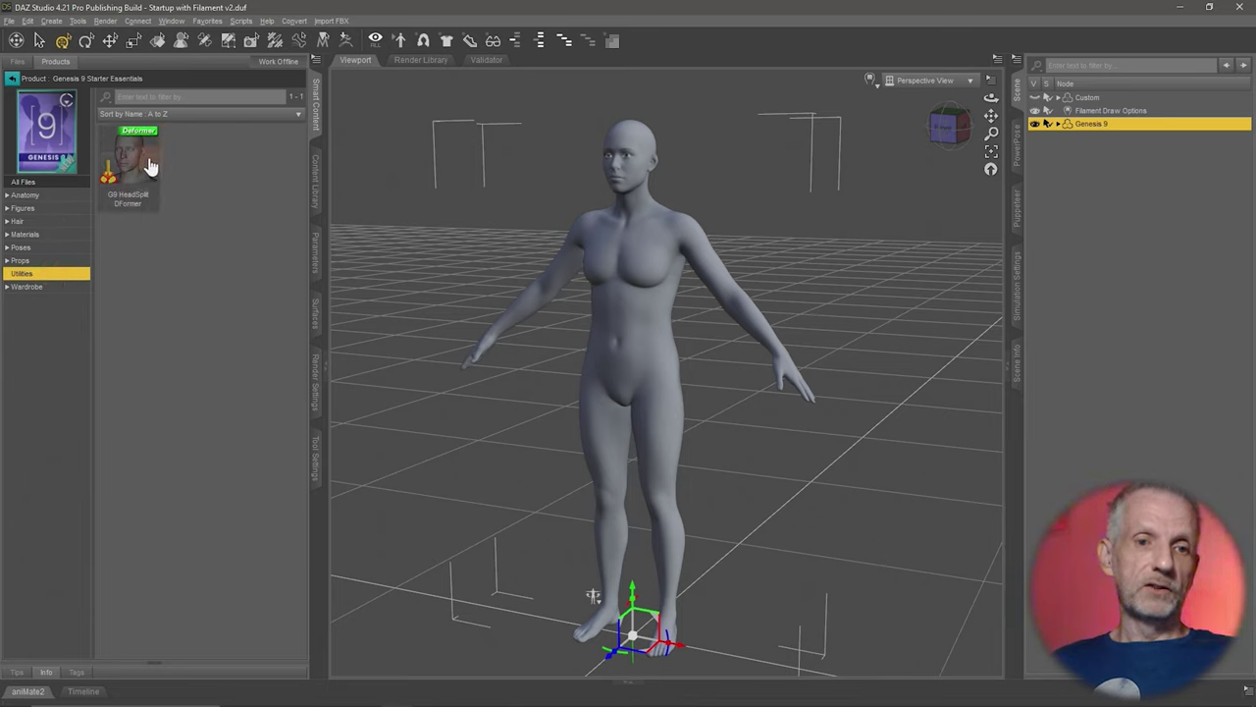
mouse_move(151, 163)
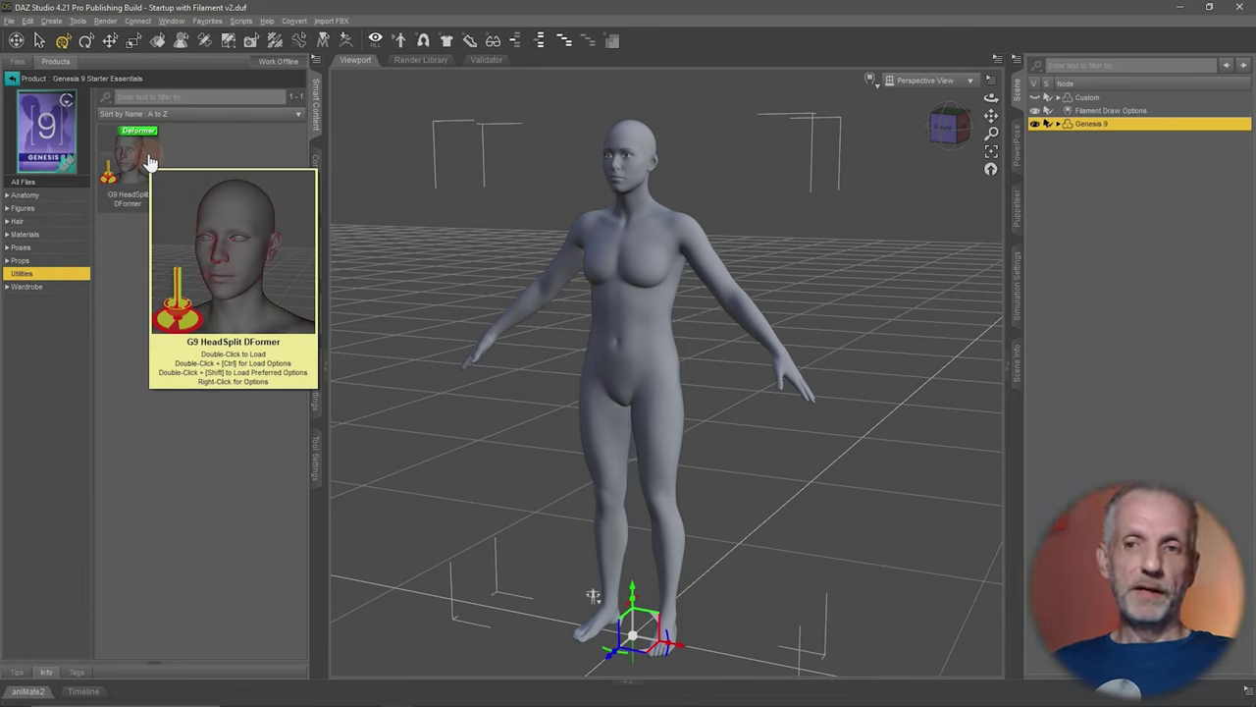
double_click(150, 163)
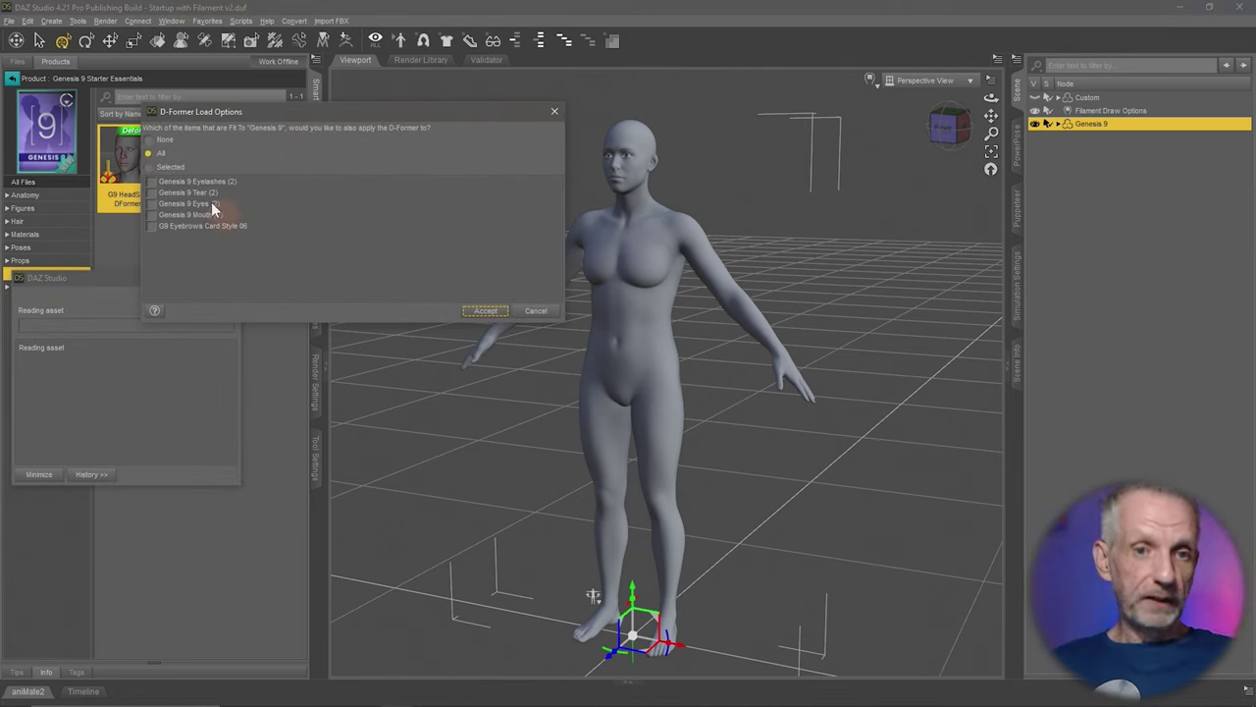
left_click(485, 312)
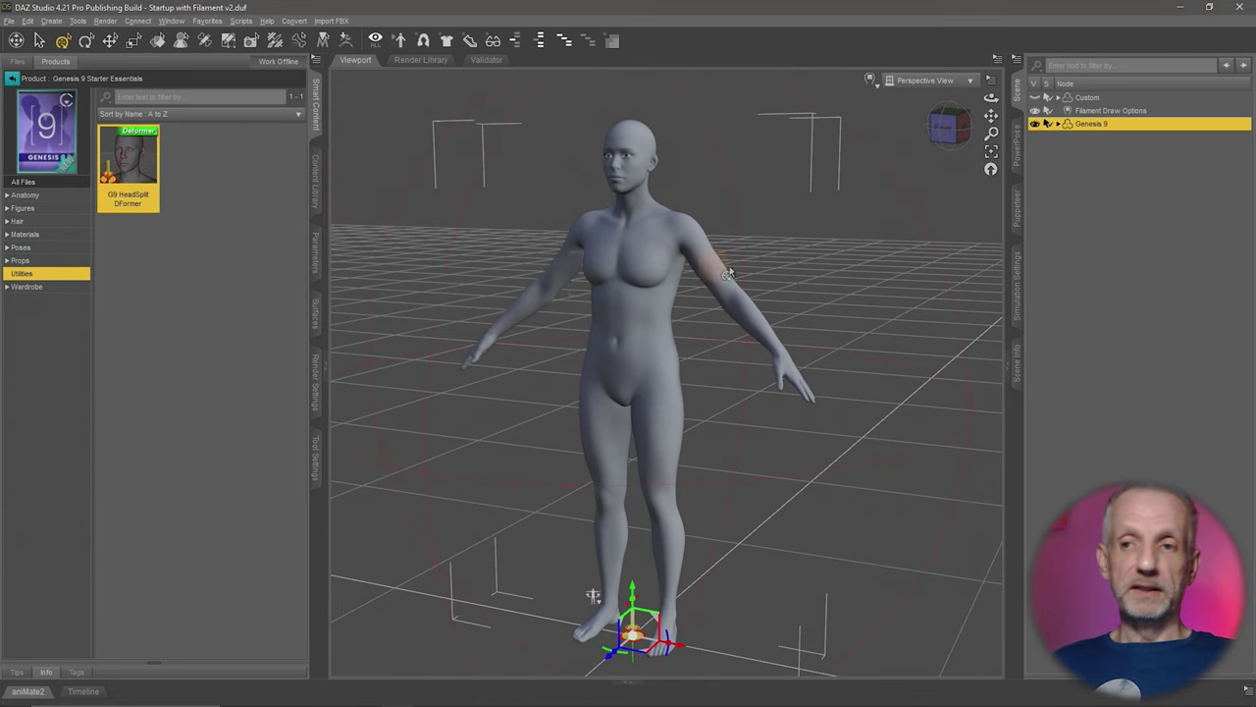
left_click_drag(746, 341, 735, 359, "alt")
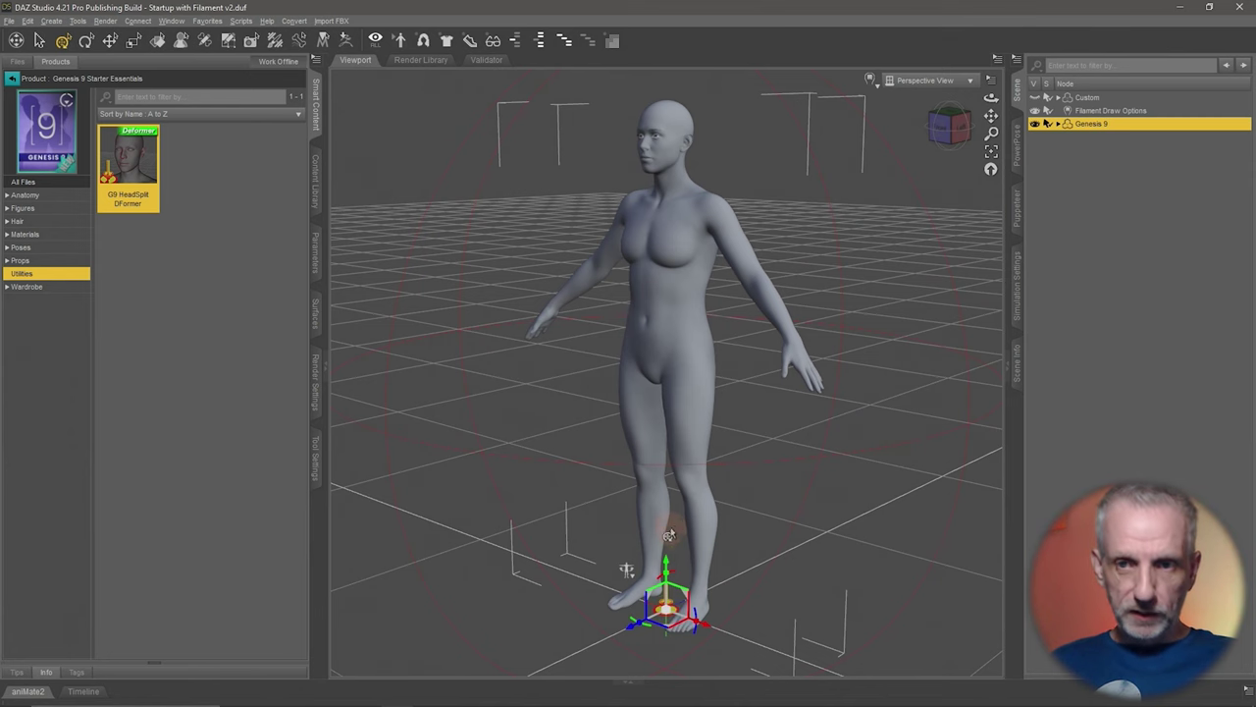
left_click_drag(668, 535, 927, 282, "alt")
Select D-Former_1, drag it to test stretching the head and neck, then undo the stretch.
left_click(1058, 124)
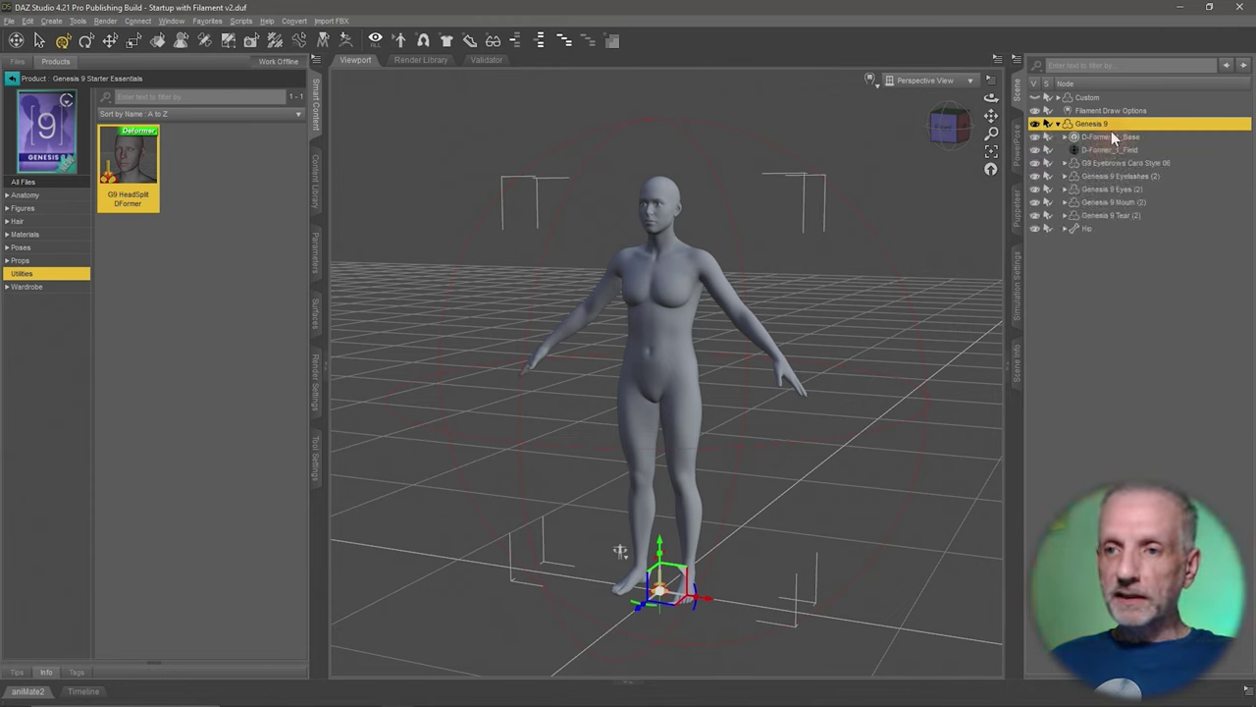
left_click(1111, 138)
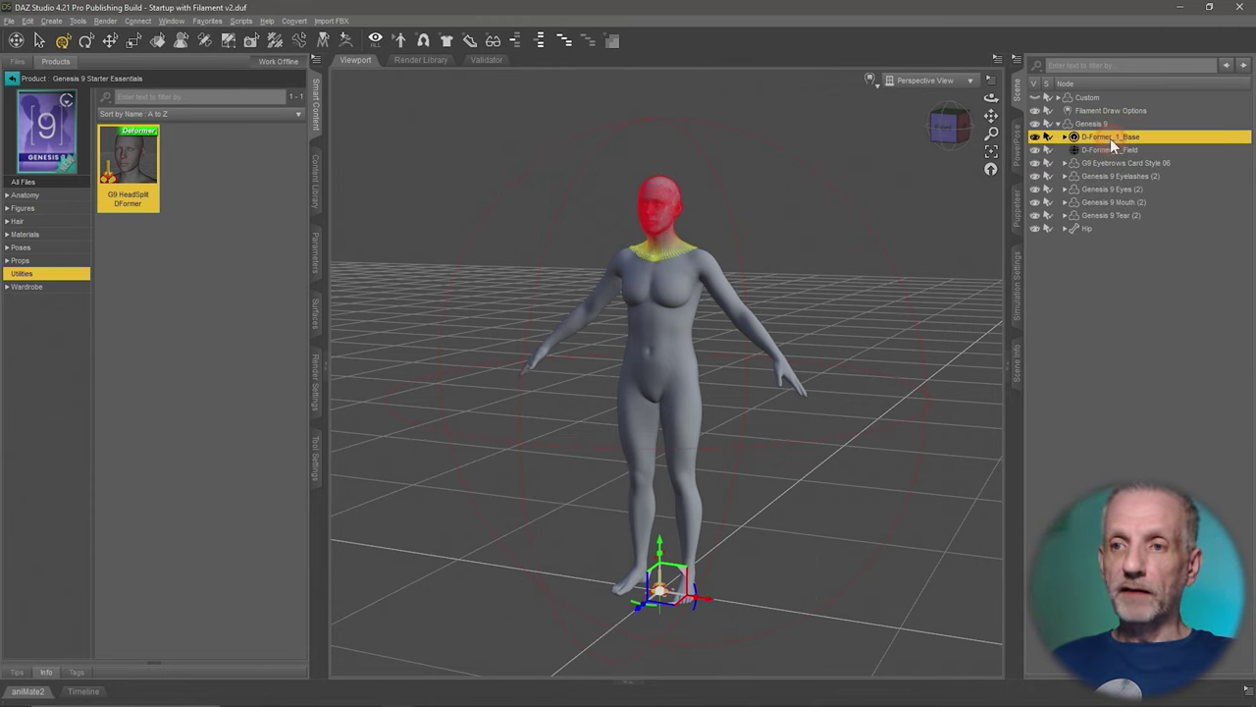
mouse_move(892, 289)
left_mouse_down("alt")
mouse_move(933, 289)
mouse_move(897, 292)
left_mouse_up("alt")
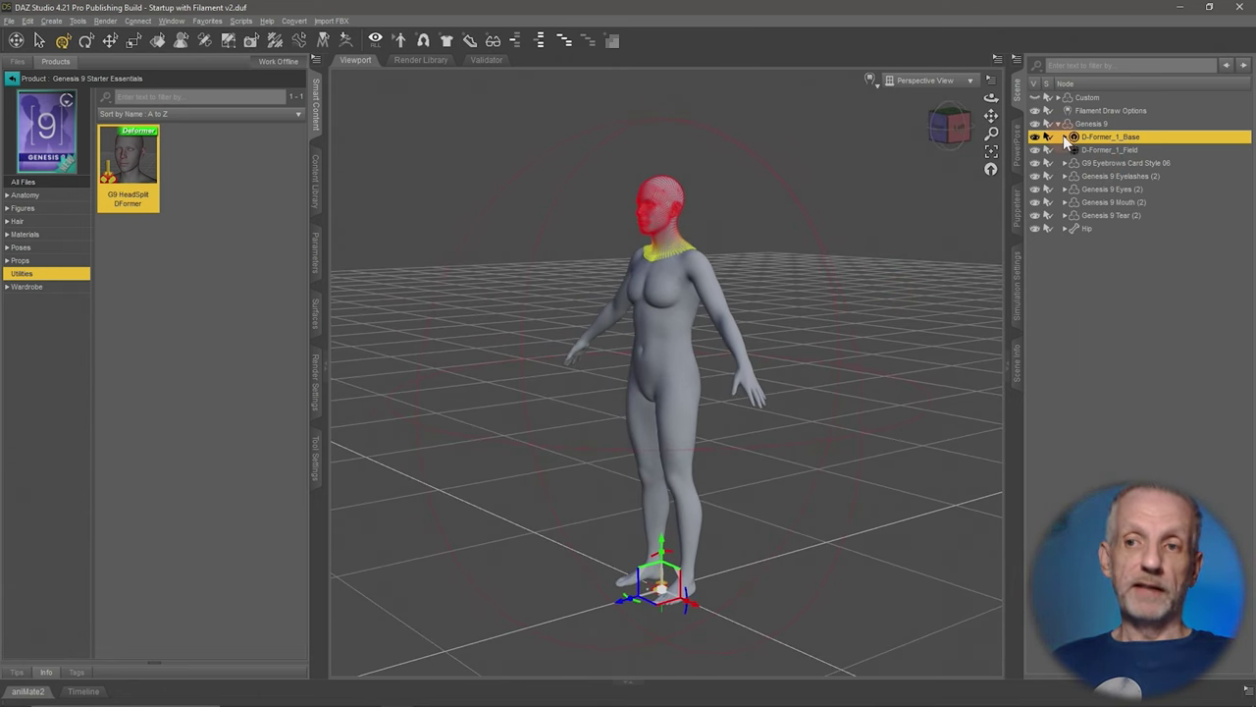
left_click(1066, 137)
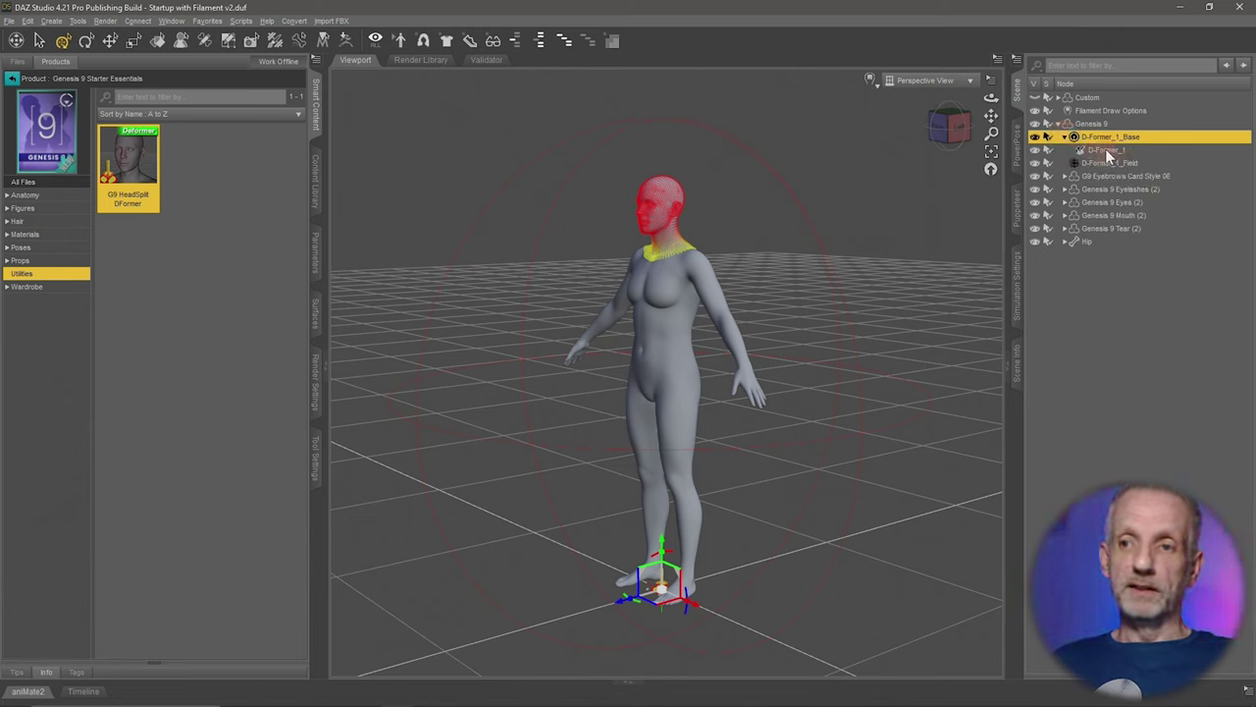
left_click(1105, 148)
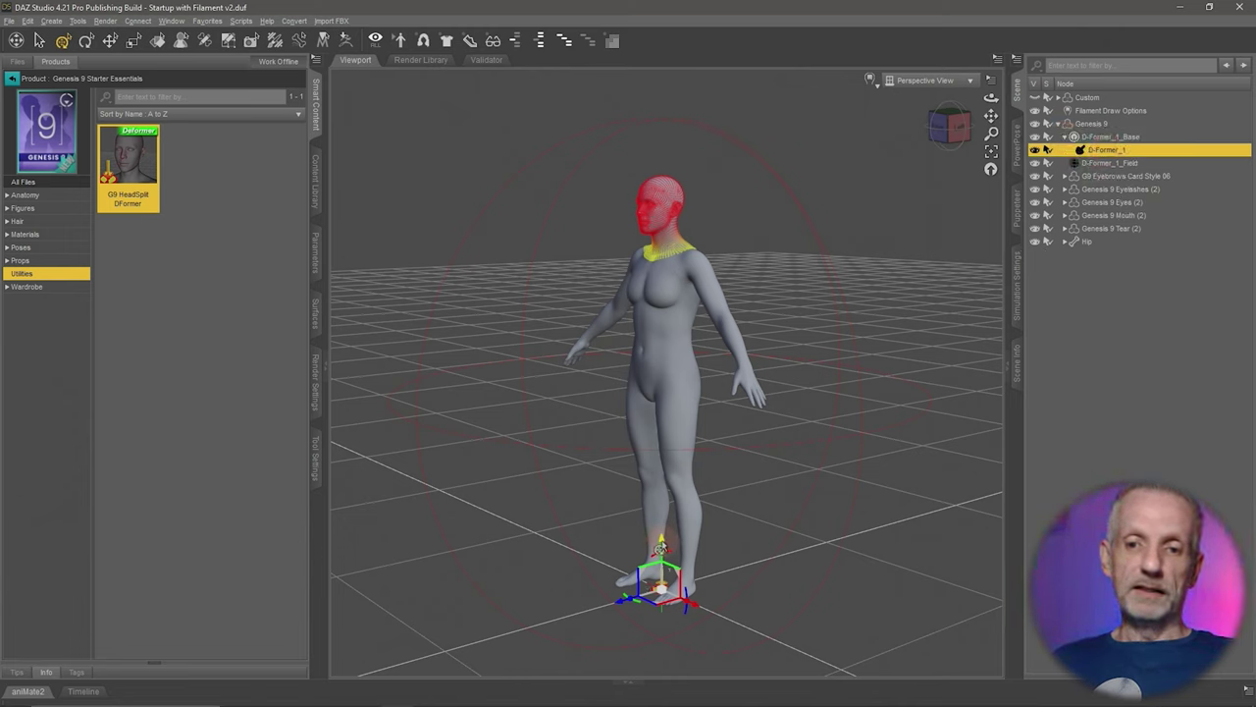
left_click_drag(661, 544, 664, 496)
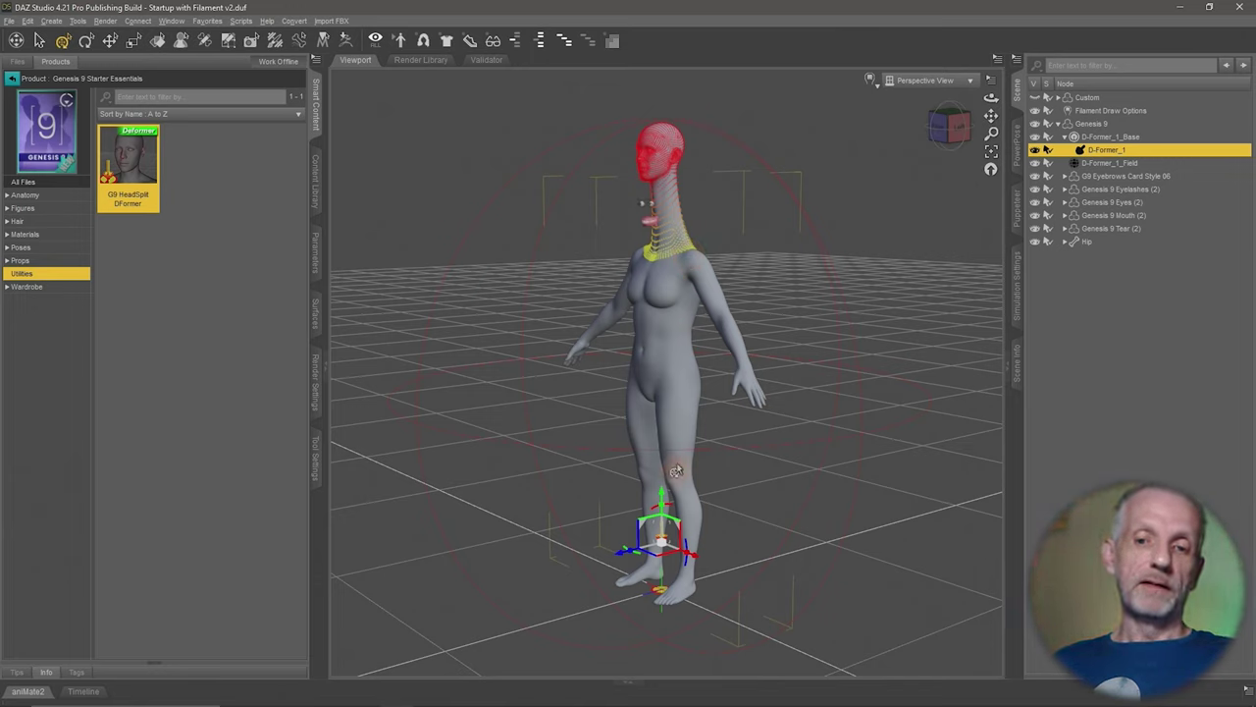
mouse_move(661, 501)
left_mouse_down()
mouse_move(662, 555)
mouse_move(664, 476)
mouse_move(664, 538)
mouse_move(659, 487)
left_mouse_up()
key("ctrl+z")
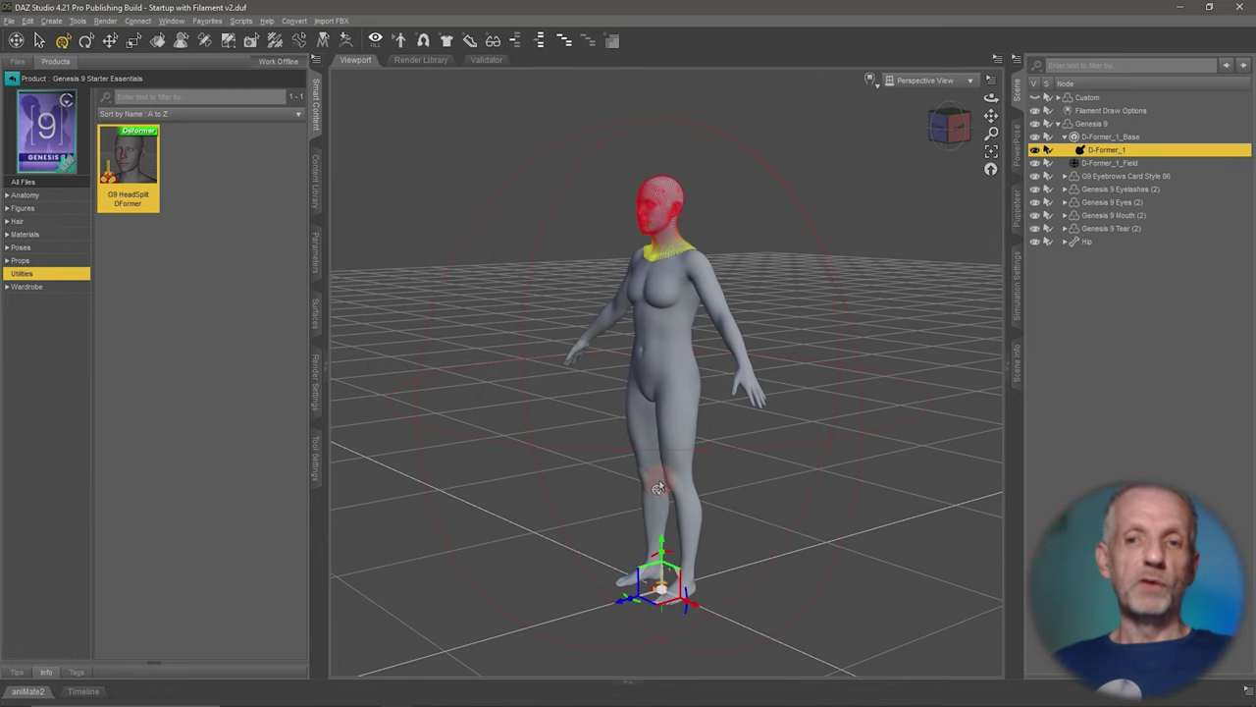
key("ctrl+z")
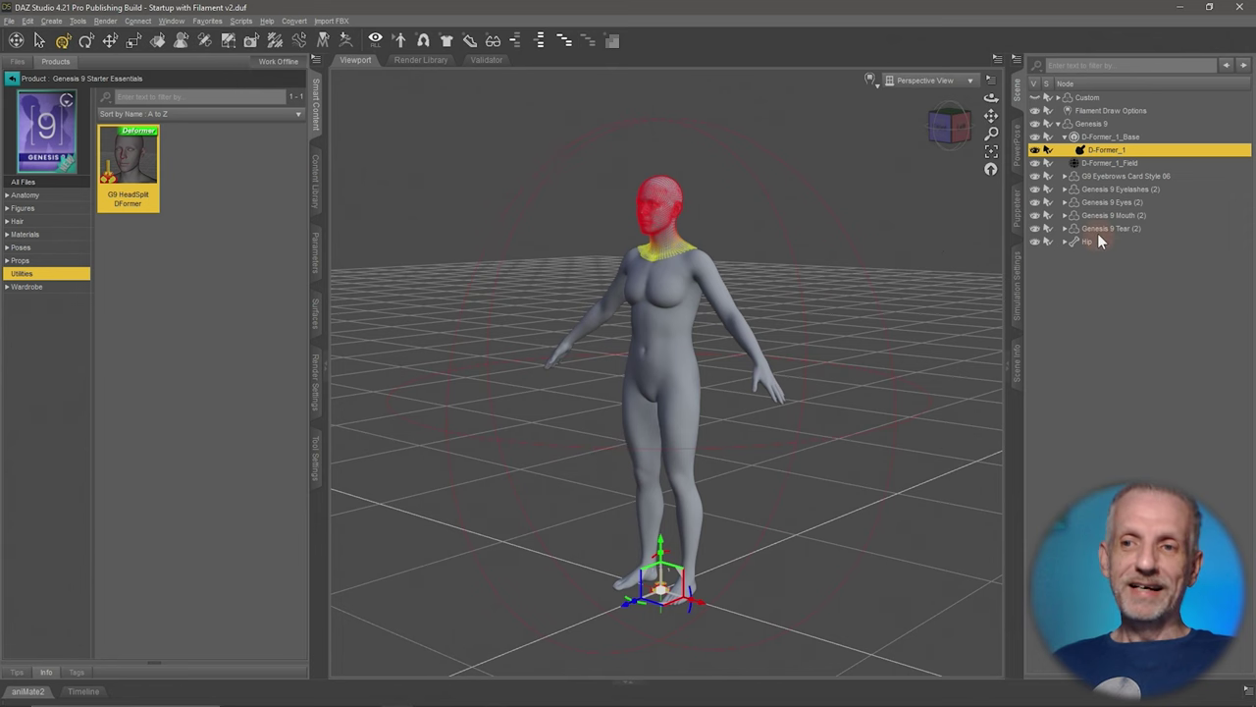
Zoom in to face the figure frontally and reselect Genesis 9.
scroll(685, 225, "up", 5)
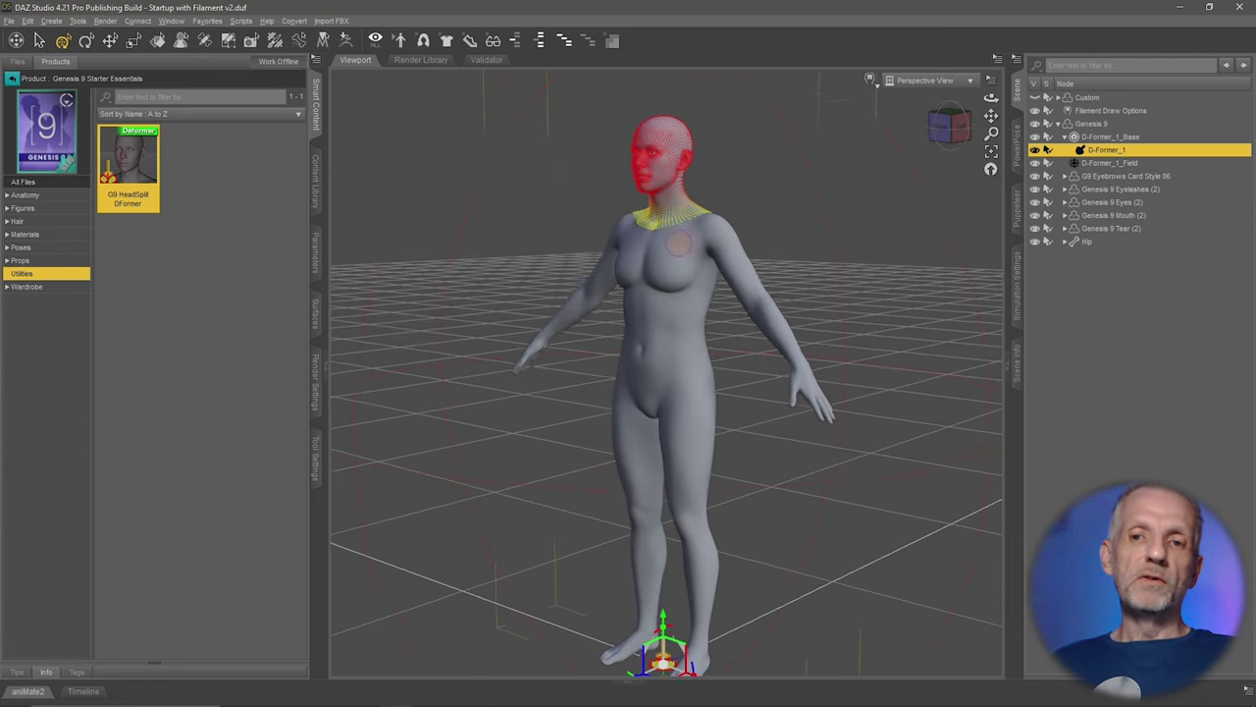
scroll(678, 235, "up", 6)
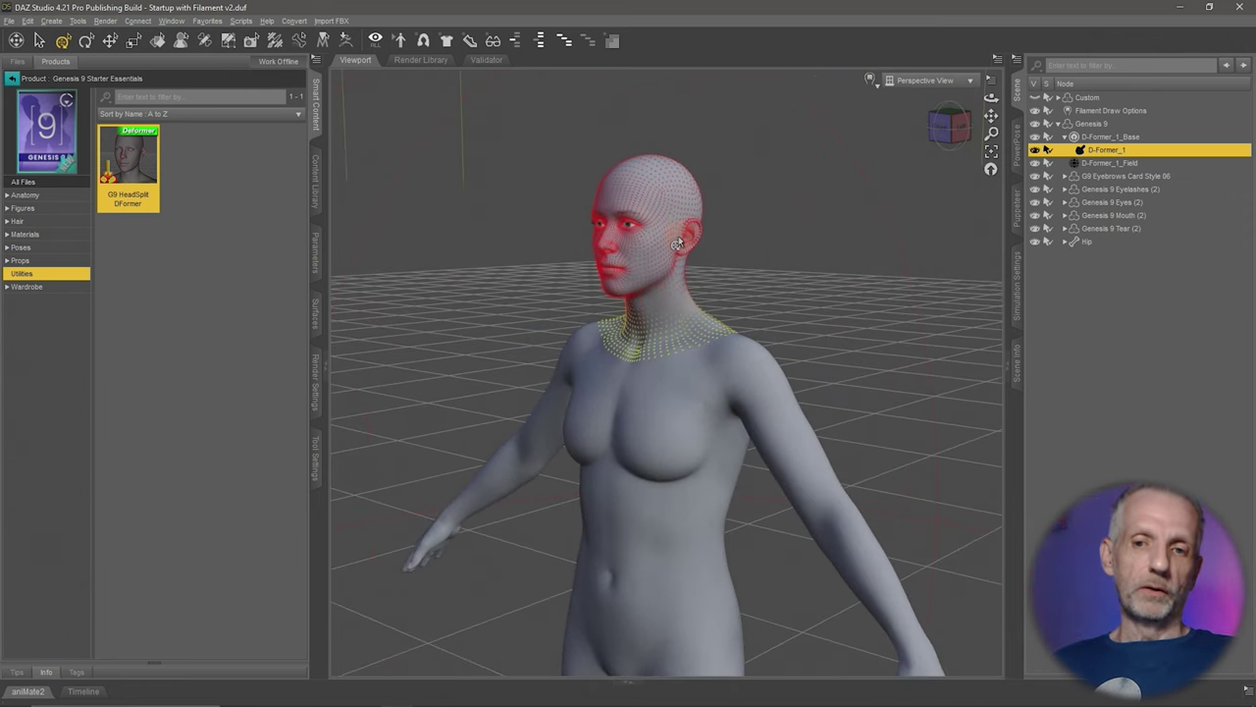
left_click_drag(702, 241, 738, 264, "alt")
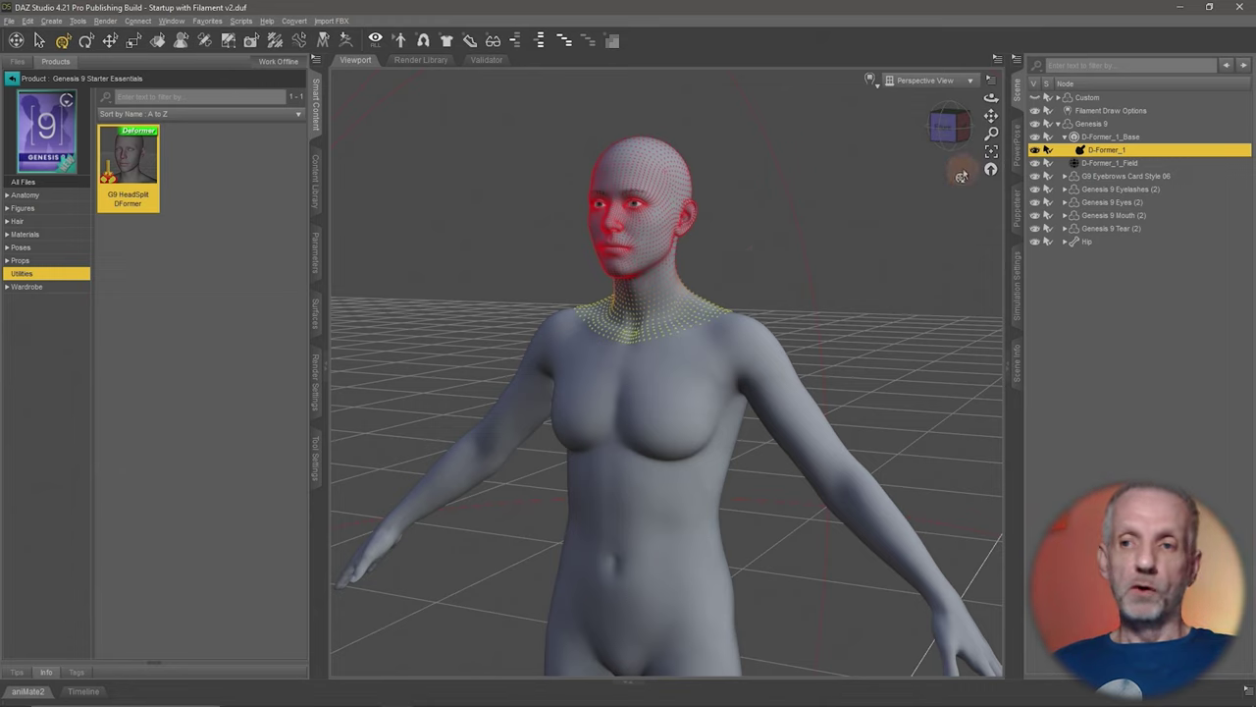
left_click(1094, 137)
left_click(1093, 124)
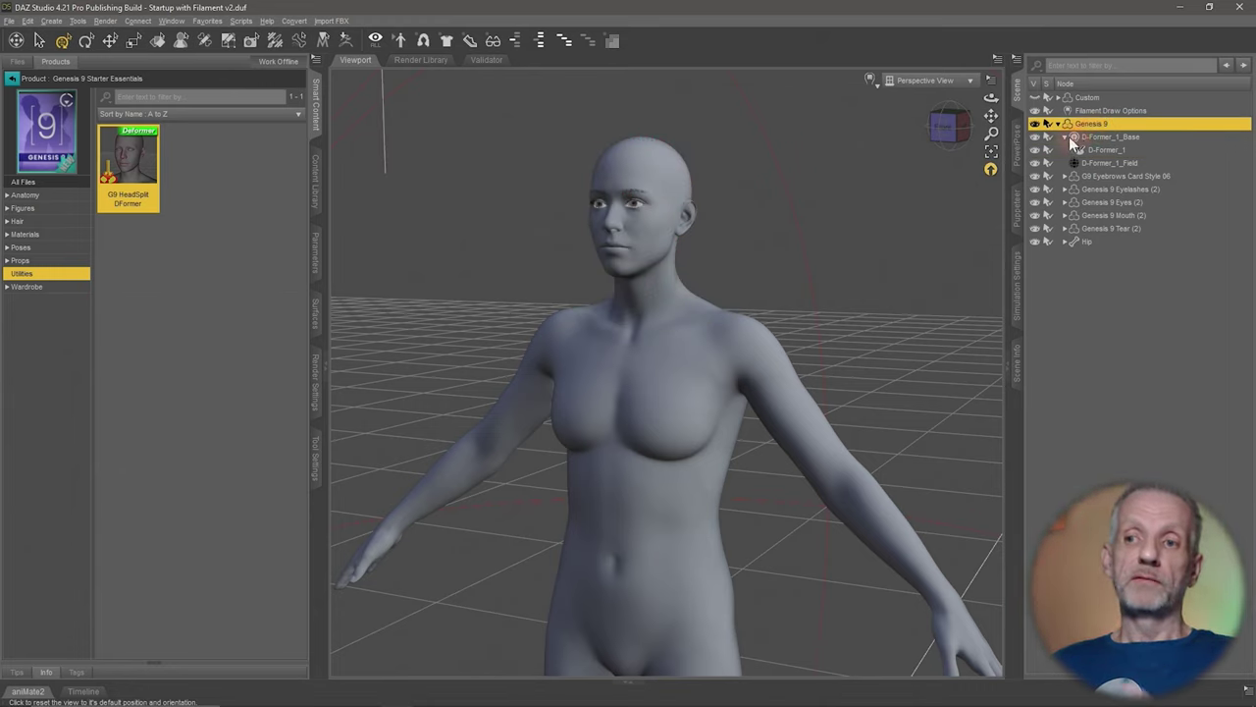
left_click(1065, 136)
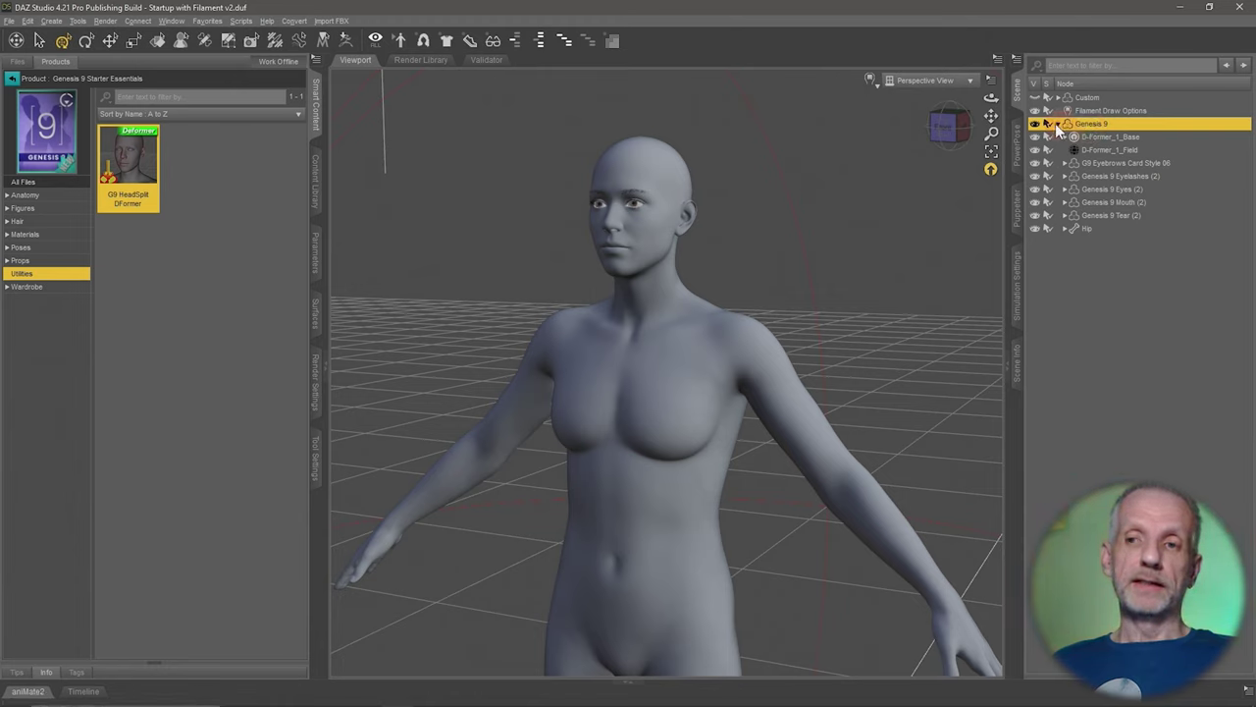
Add Custom.obj from the Desktop in Morph Loader Pro and name its morph Custom Head.
left_click(1057, 124)
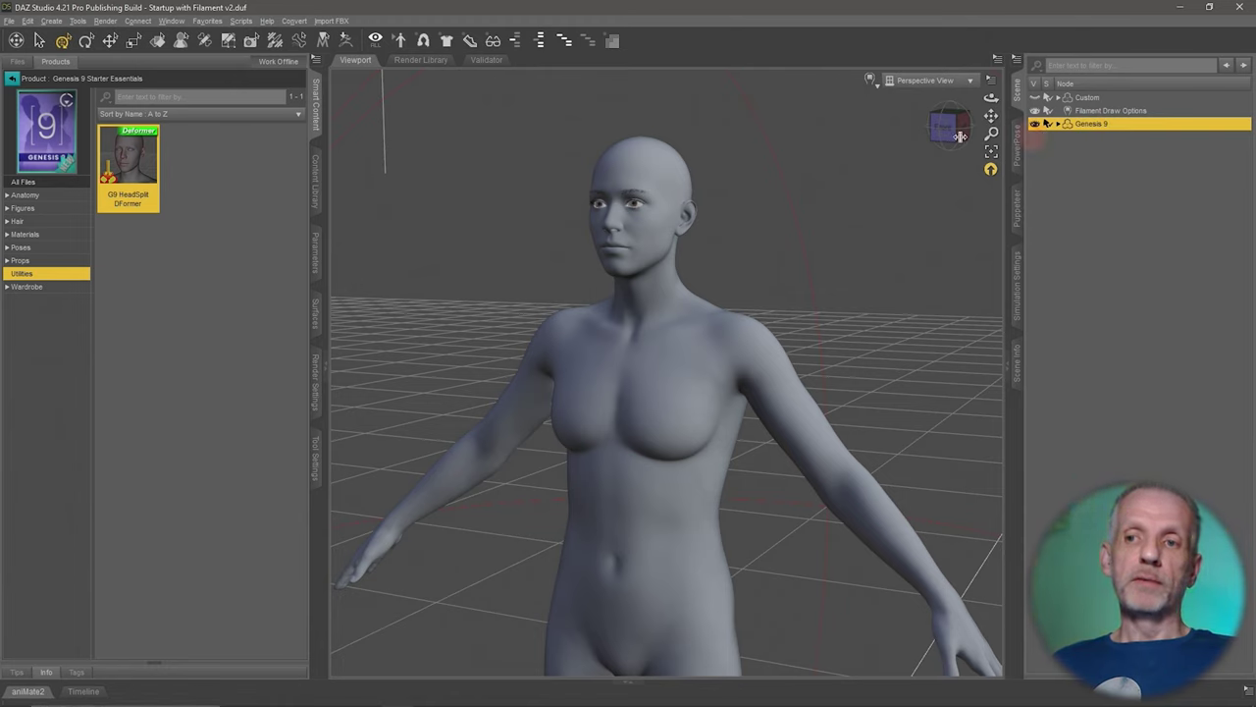
left_click(28, 21)
mouse_move(77, 111)
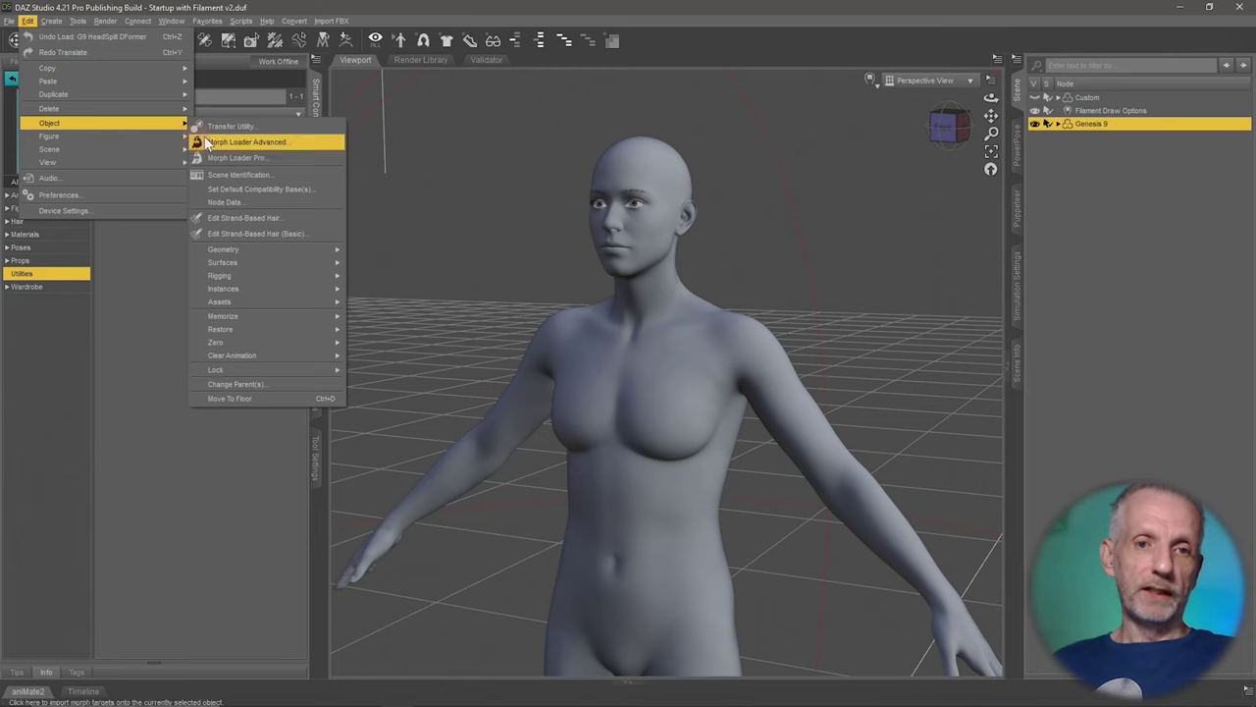
left_click(223, 158)
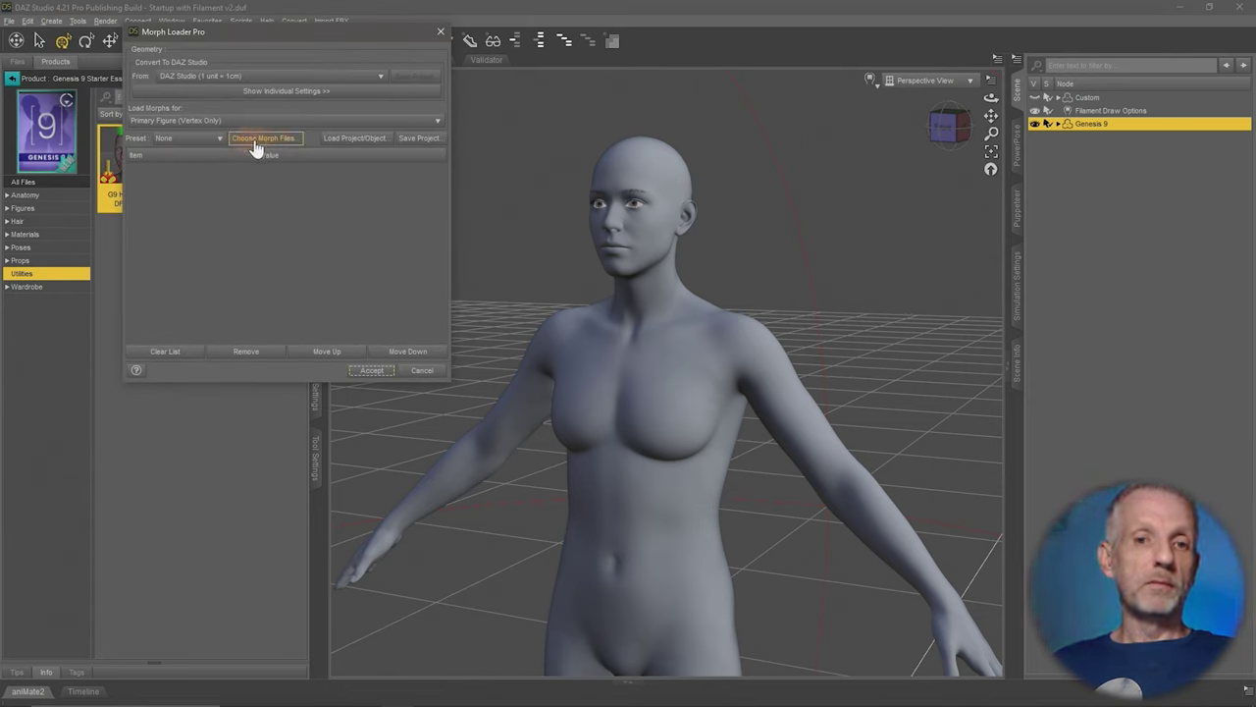
left_click(255, 144)
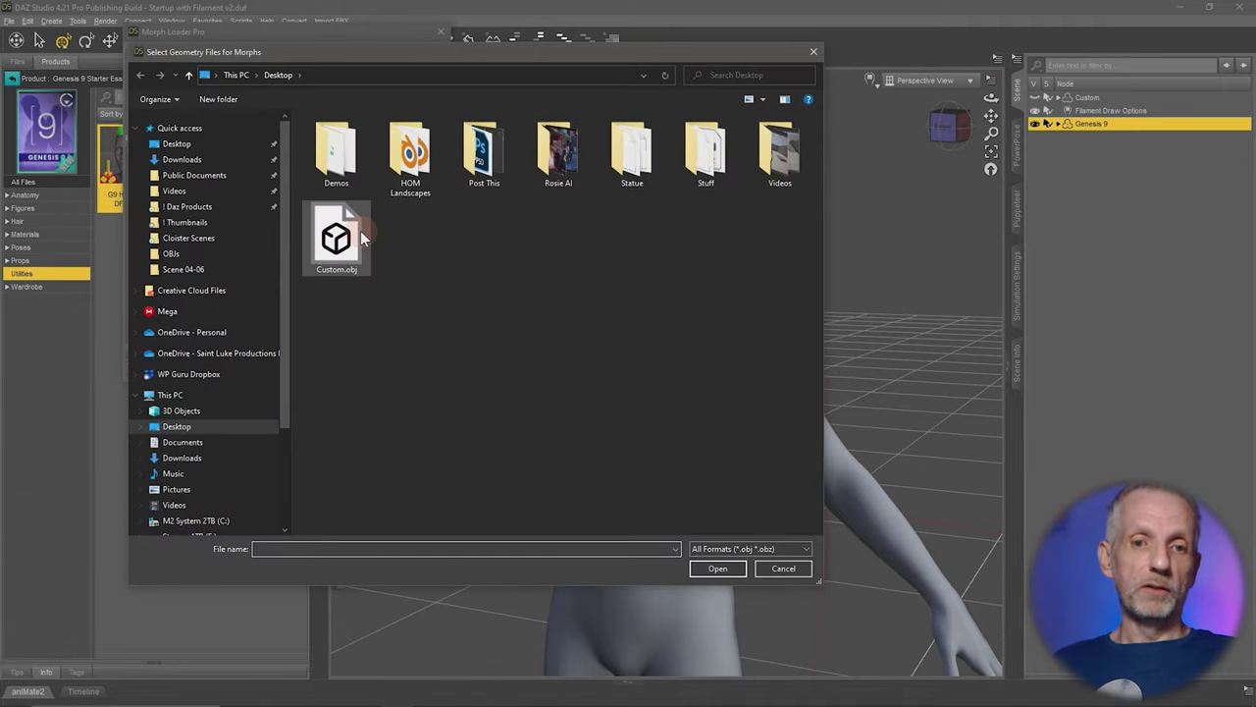
left_click(361, 231)
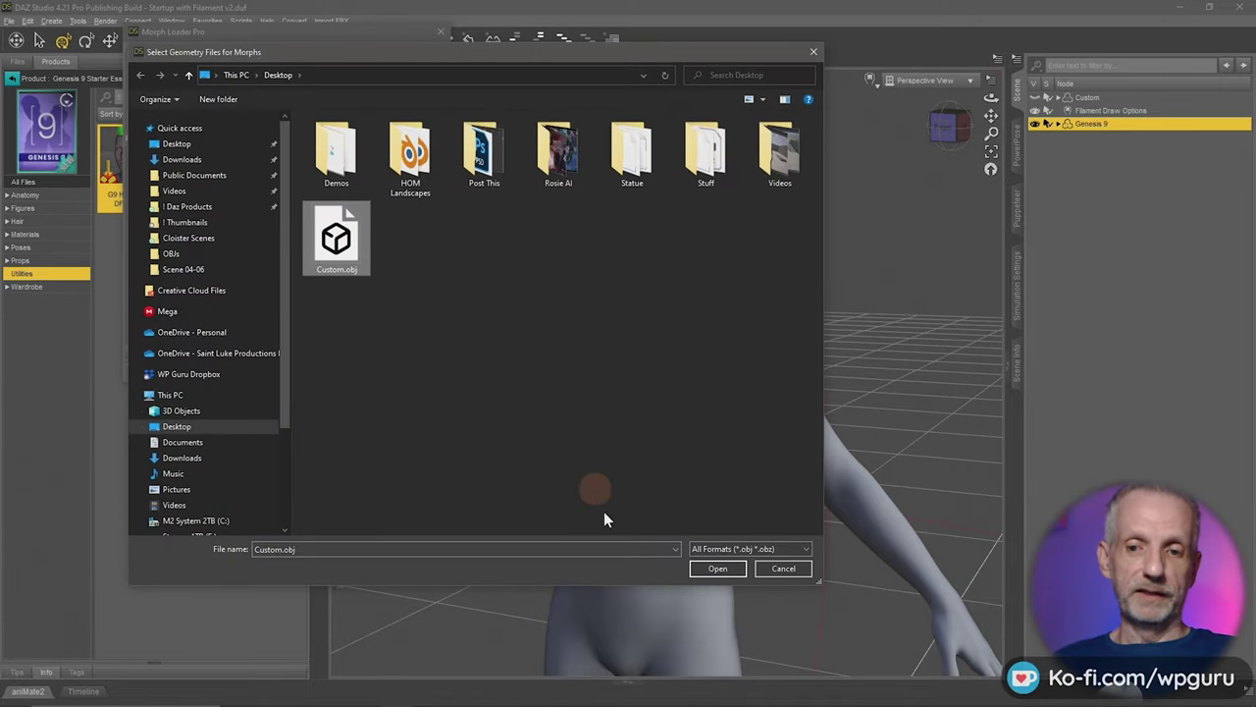
left_click(720, 567)
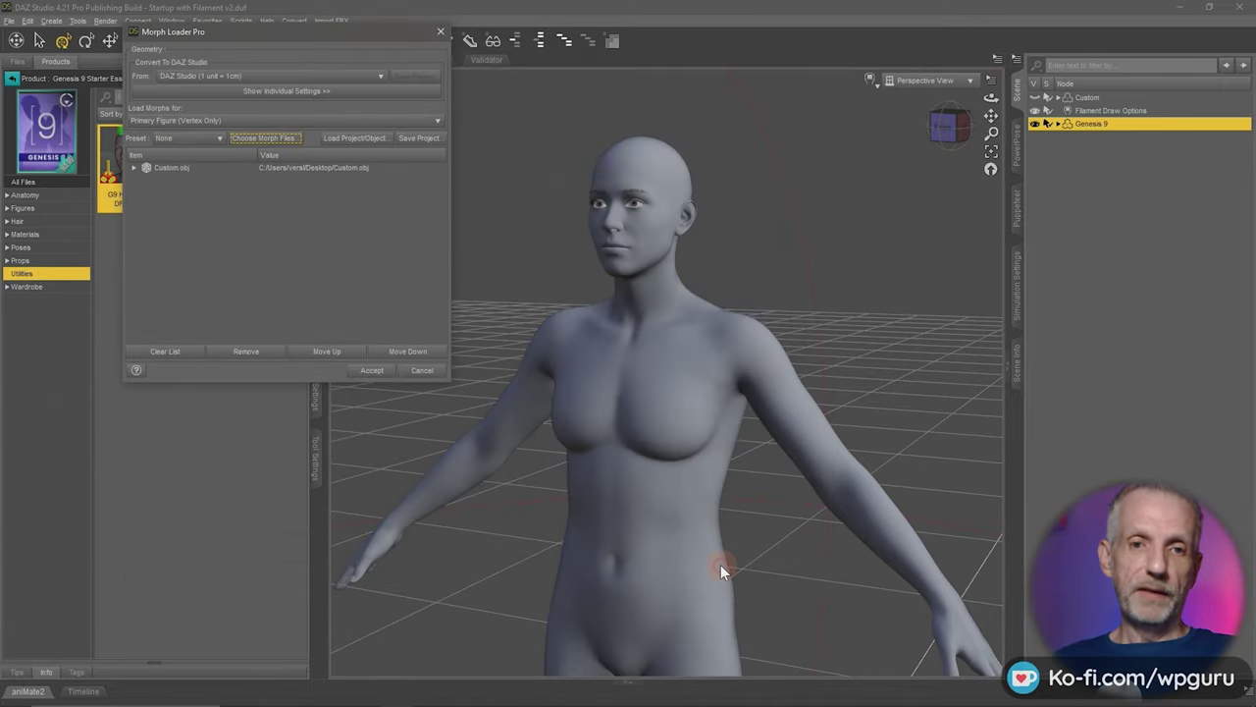
left_click(134, 168)
left_click(275, 177)
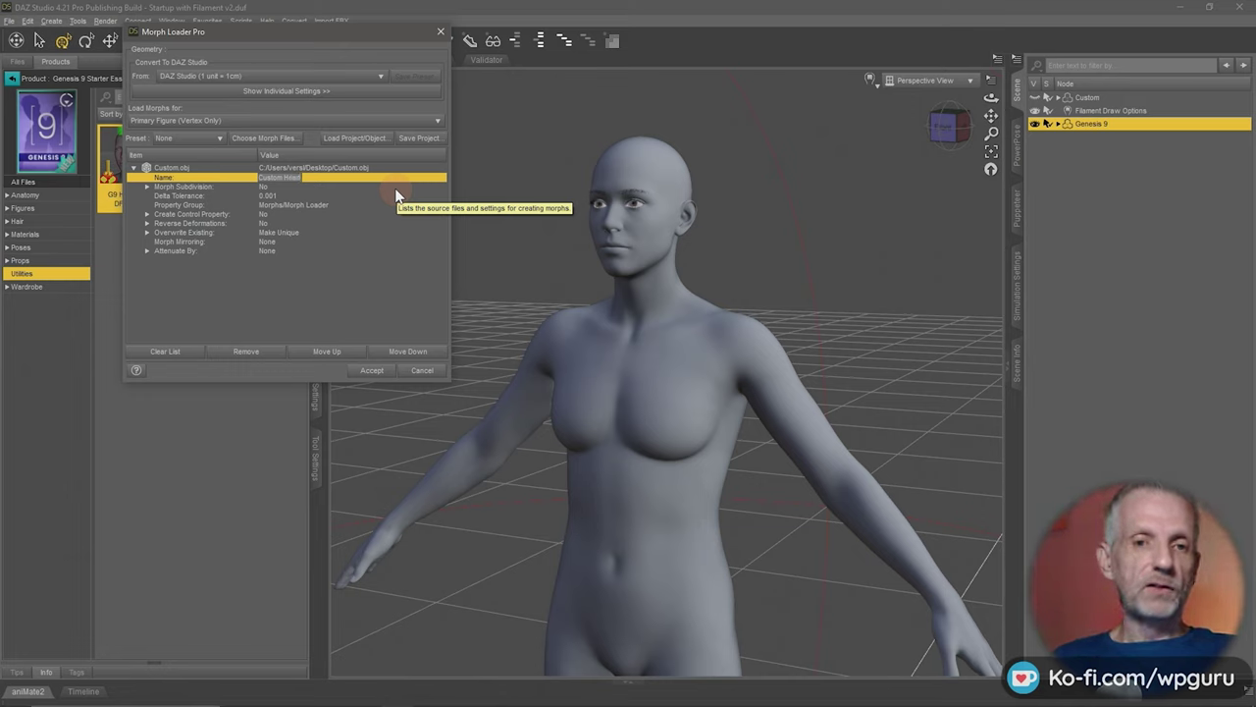
key("Return")
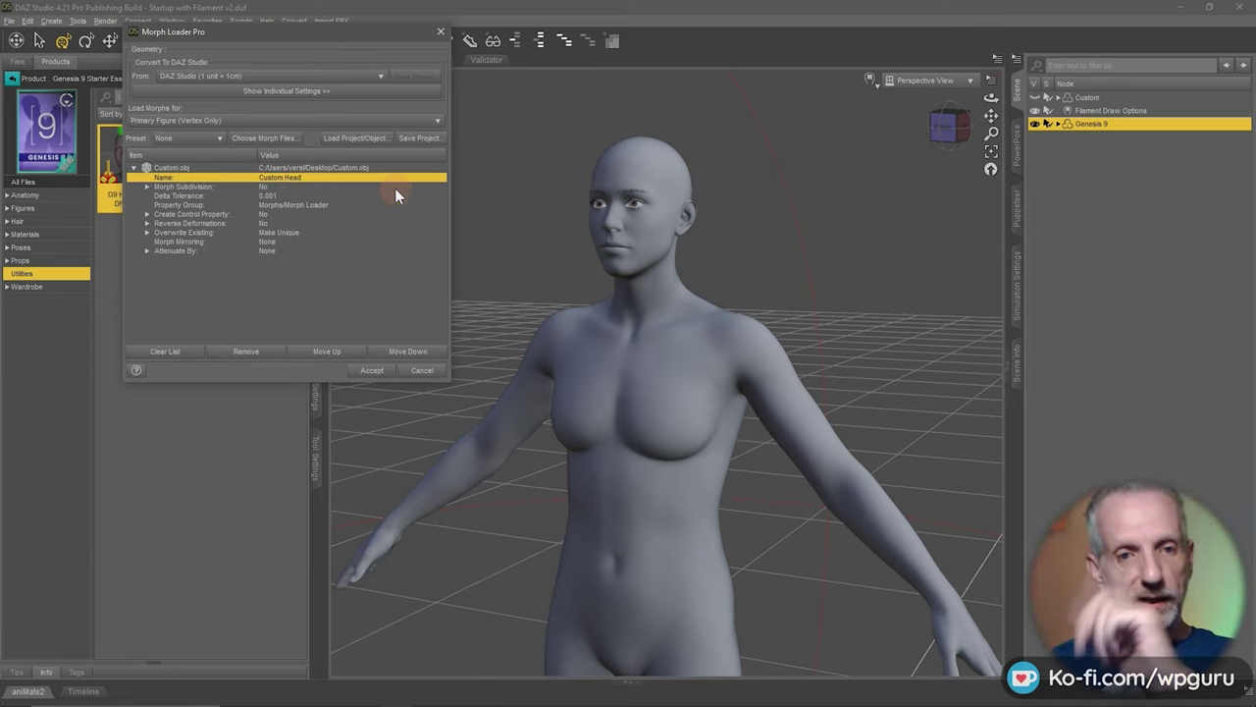
Attenuate the Custom Head morph by D-Former_1 Influence Weights and create it.
left_click(182, 250)
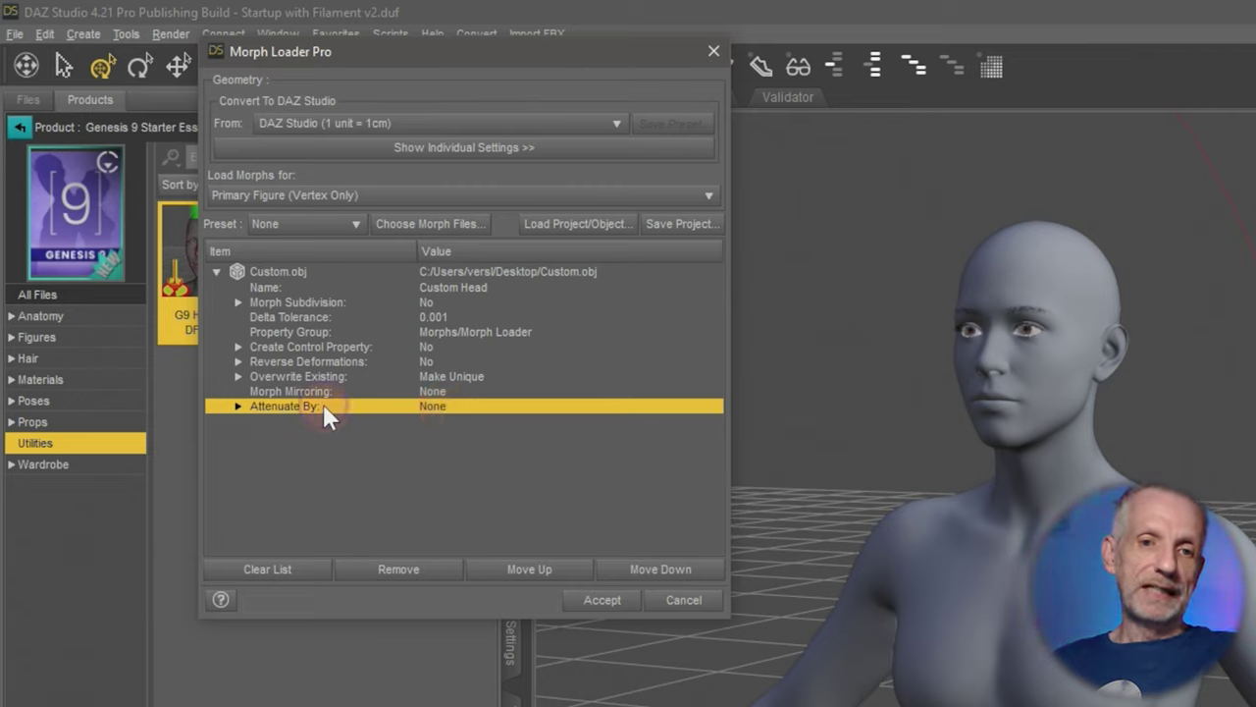
double_click(461, 405)
left_click(337, 420)
double_click(361, 408)
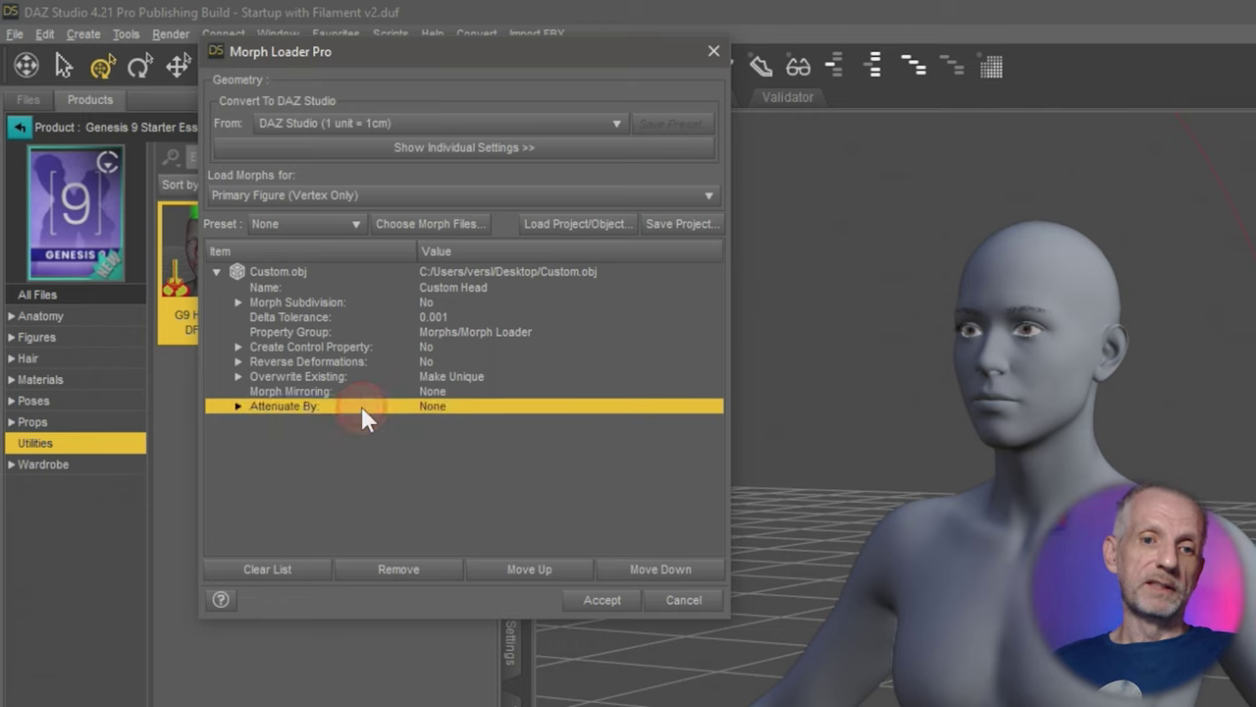
double_click(364, 411)
left_click(444, 410)
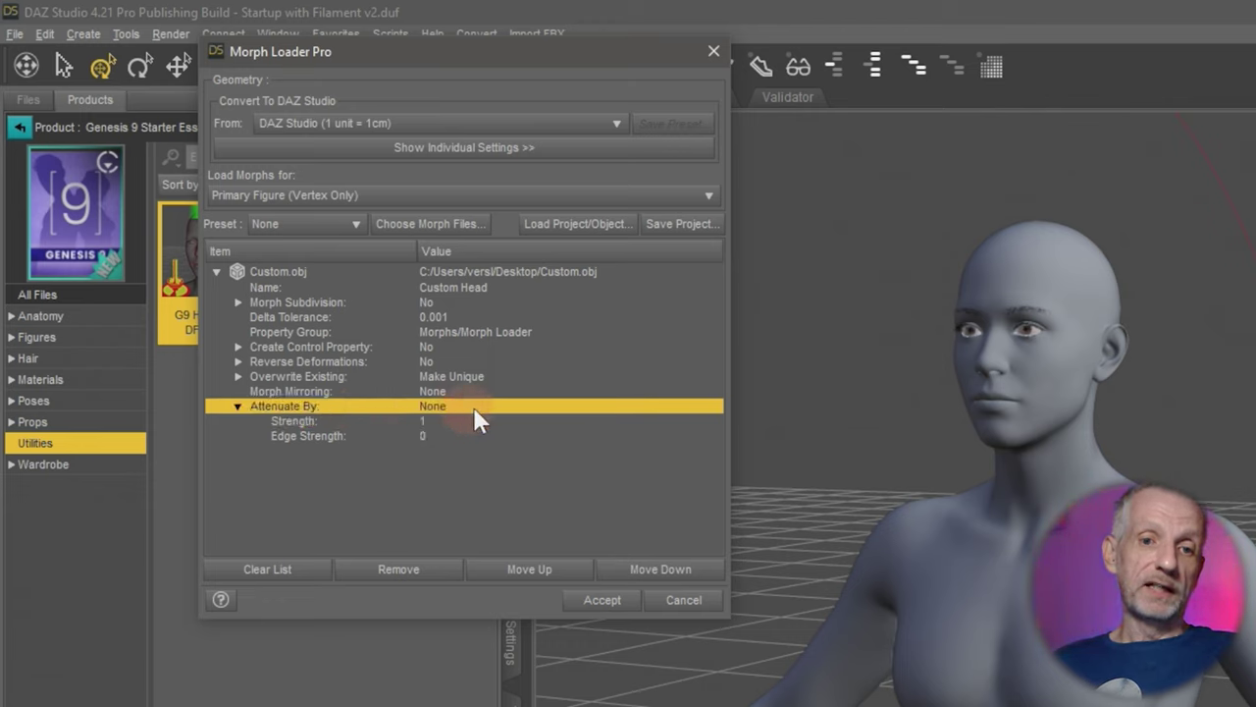
left_click(447, 408)
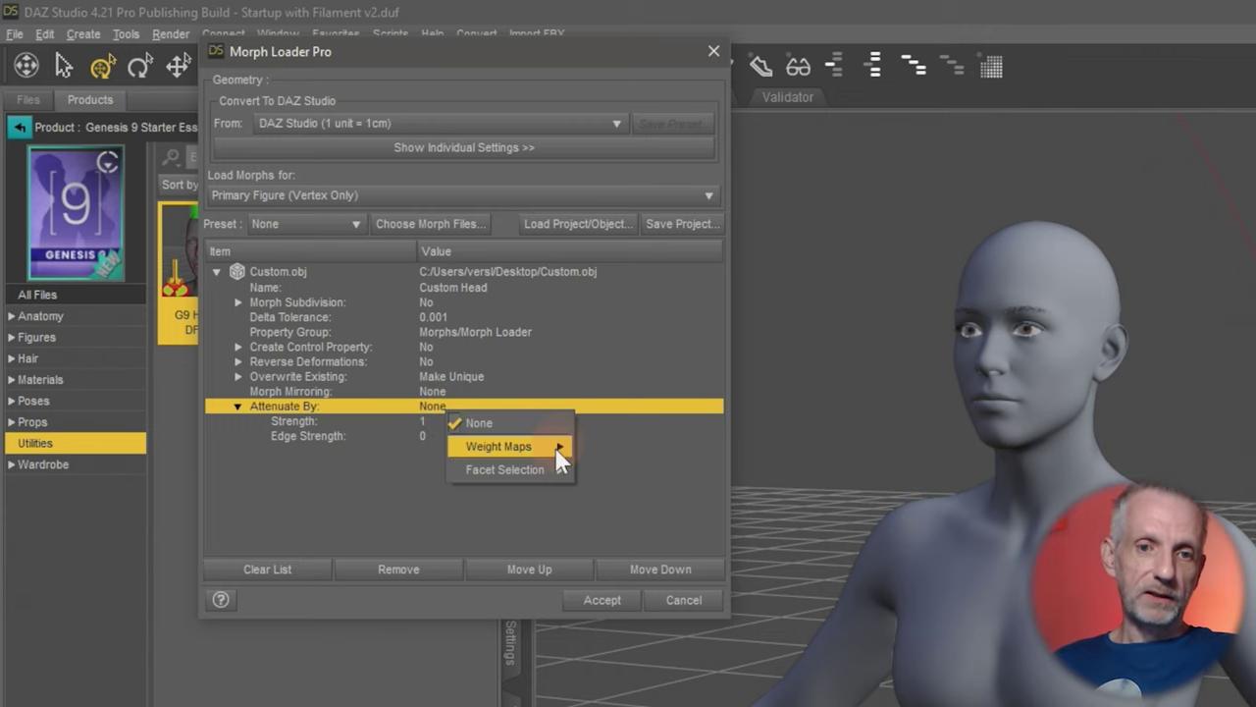
mouse_move(550, 446)
mouse_move(634, 496)
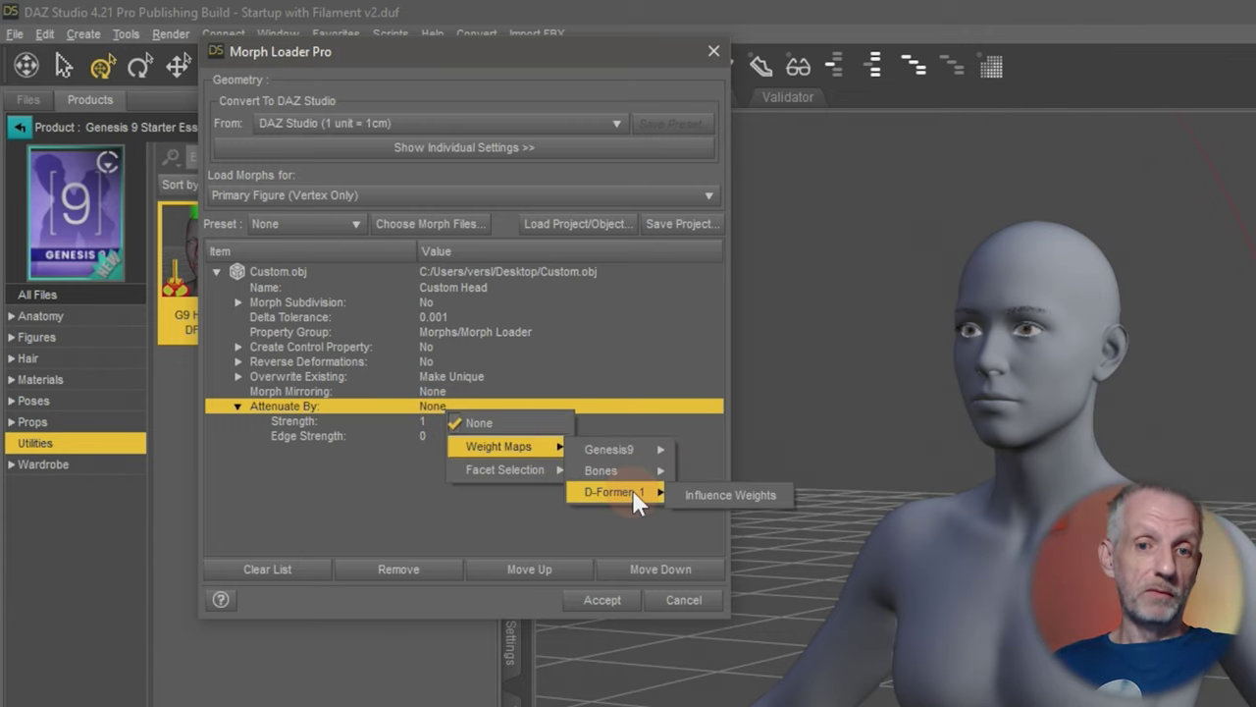
left_click(721, 496)
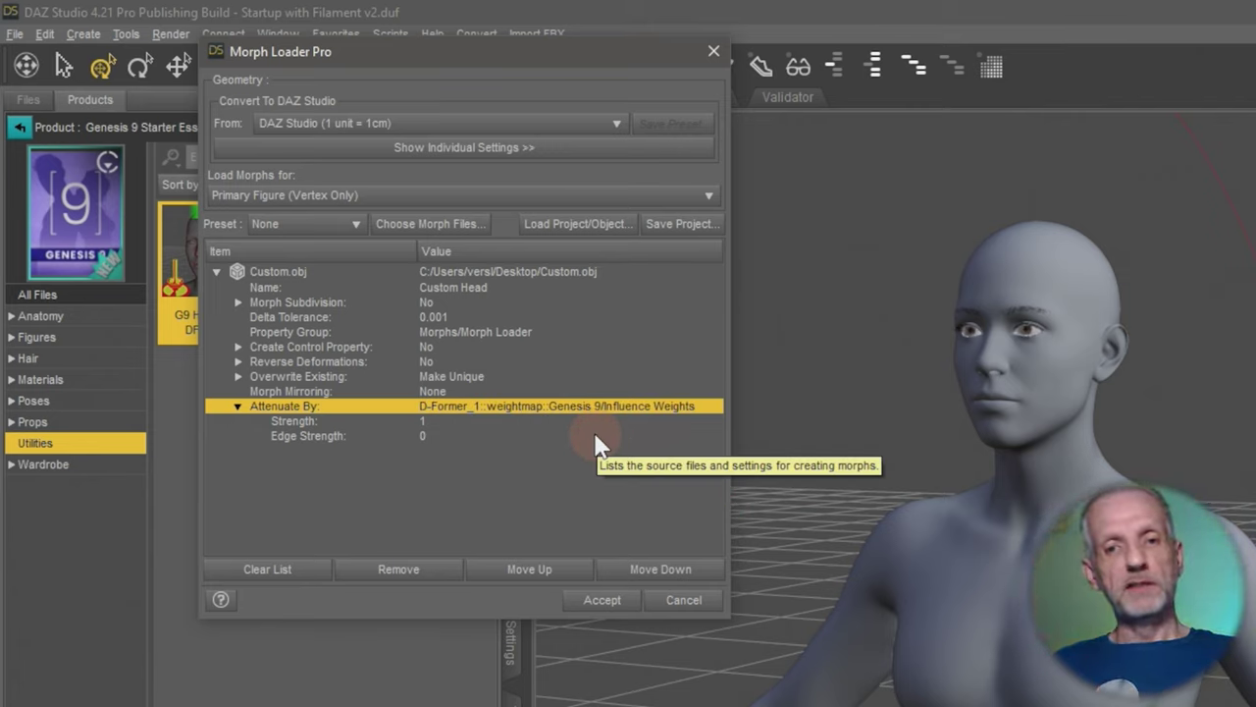
left_click(613, 609)
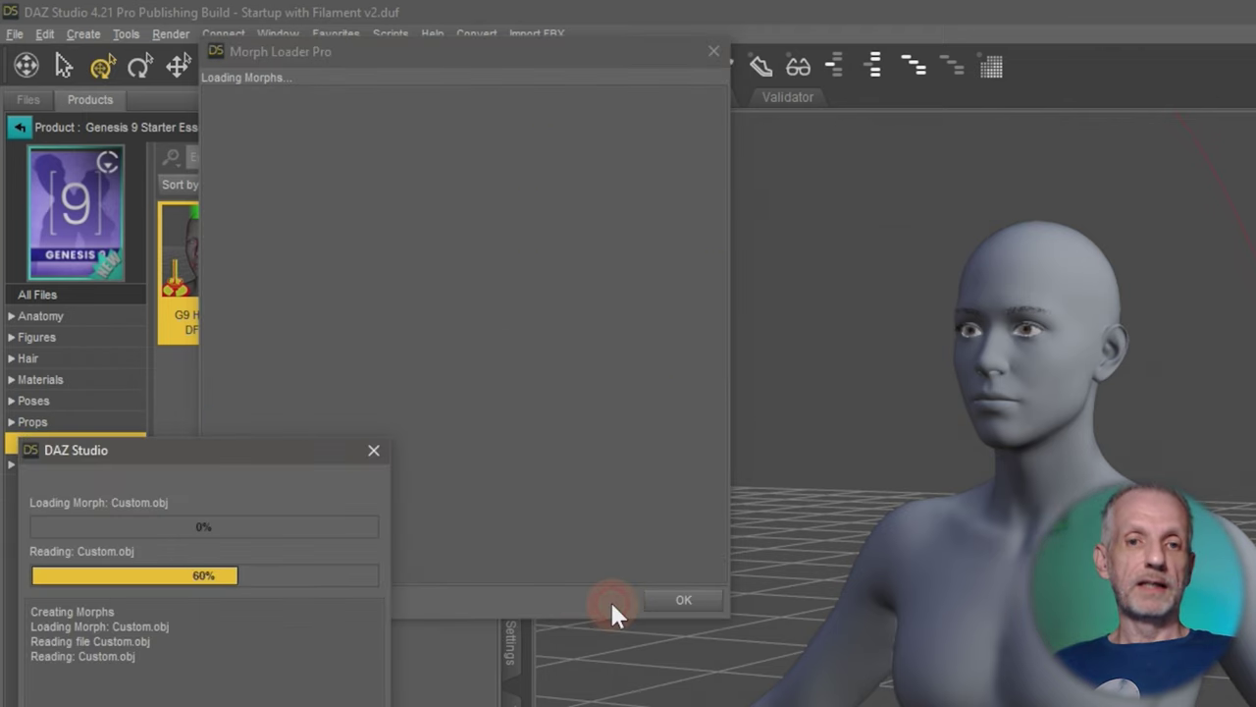
Try the new Custom Head morph slider on Genesis 9, then reset it to 0%.
left_click(683, 601)
left_click(513, 422)
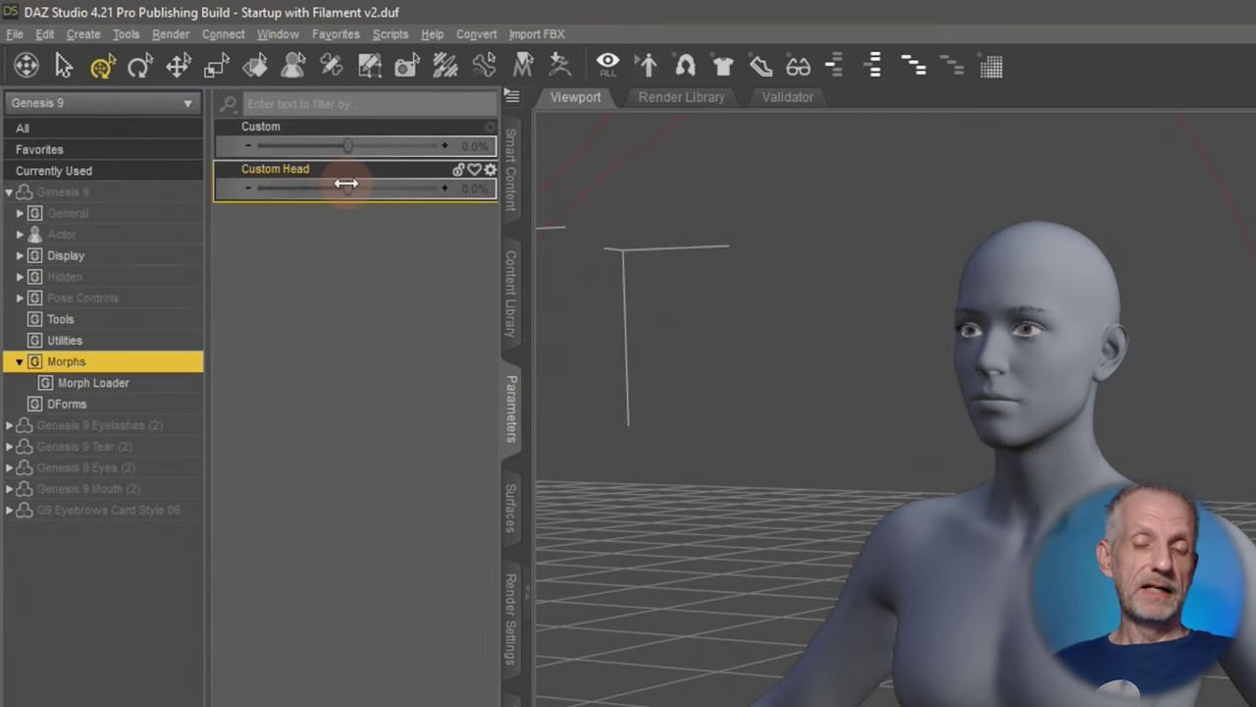
left_click_drag(344, 181, 462, 185)
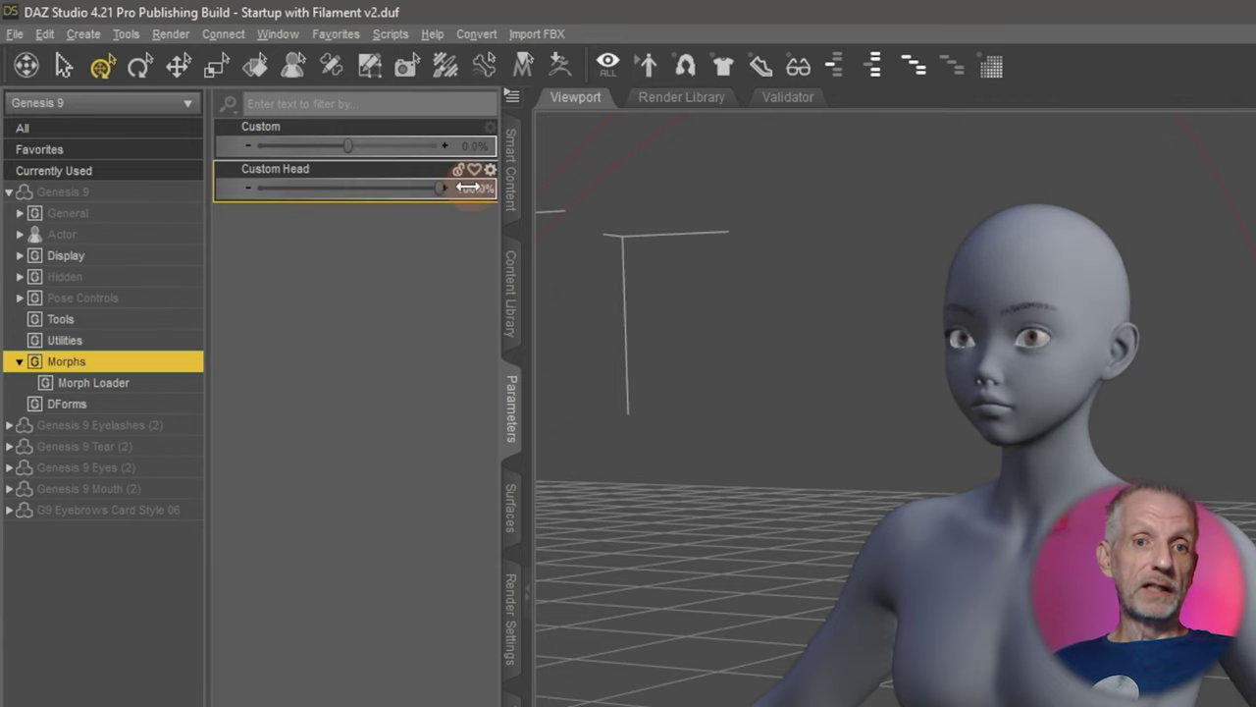
left_click(406, 192, "alt")
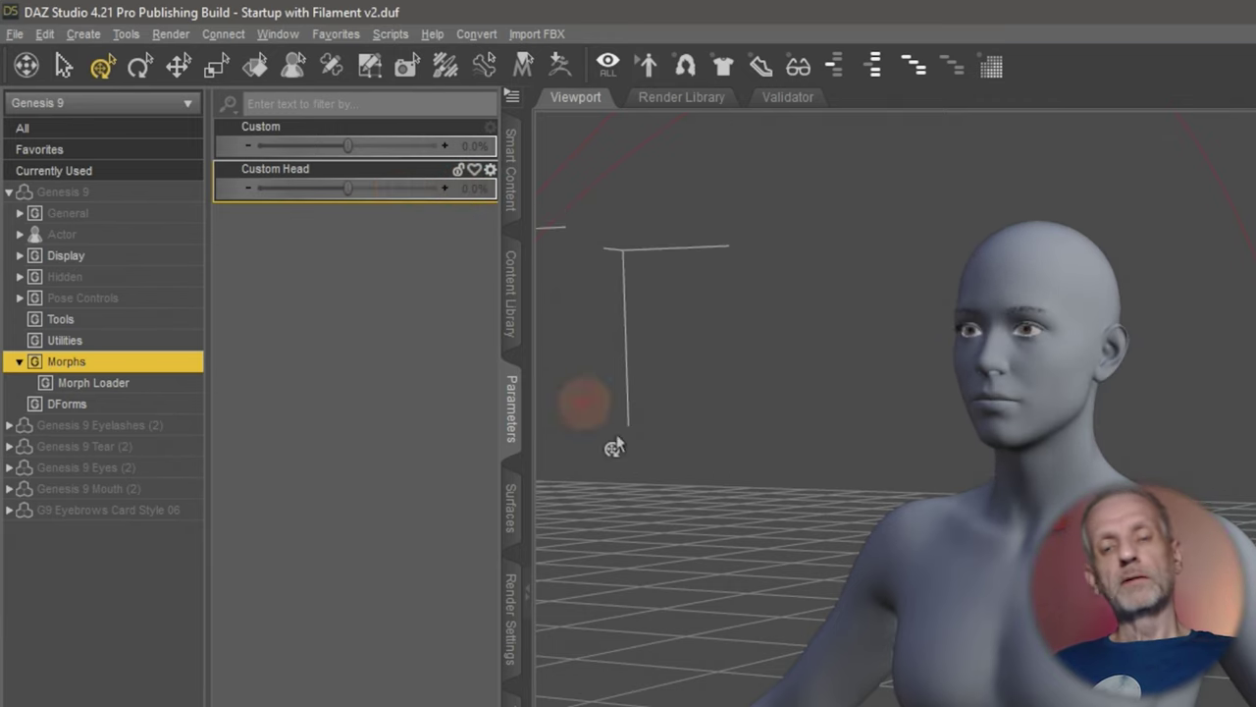
In Morph Loader Pro, add Custom.obj as a morph file to load.
left_click(59, 35)
mouse_move(159, 202)
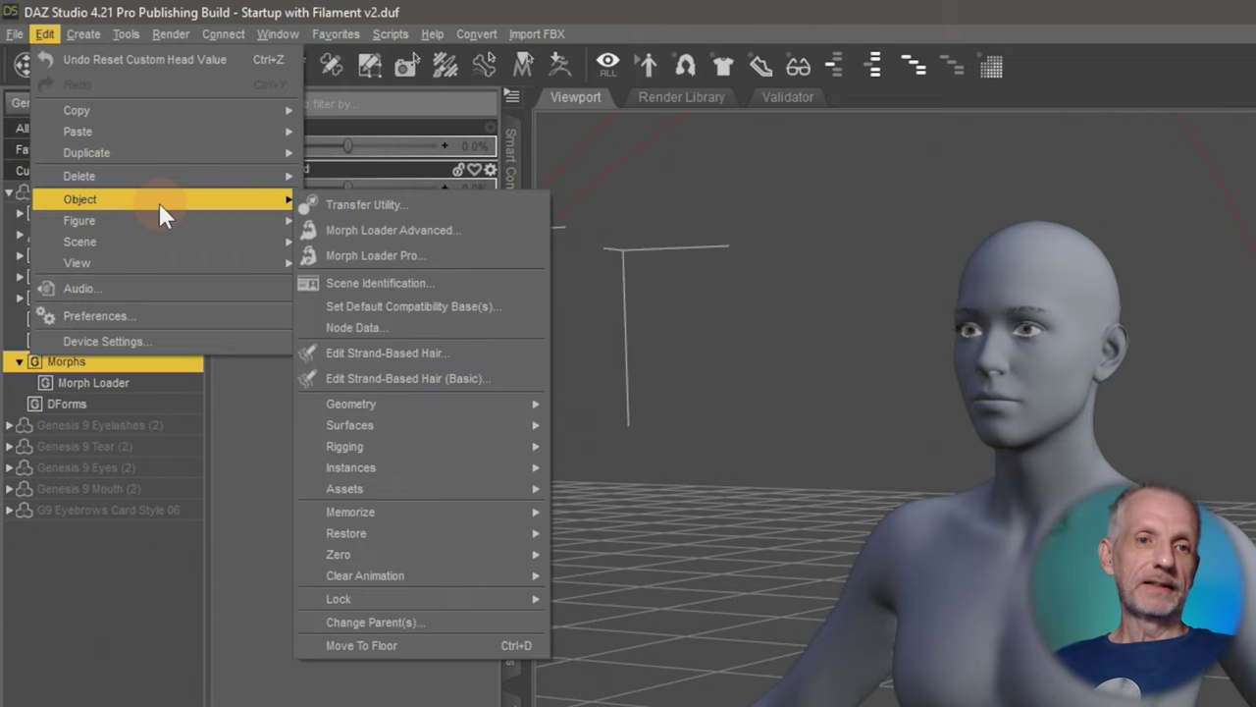
left_click(324, 253)
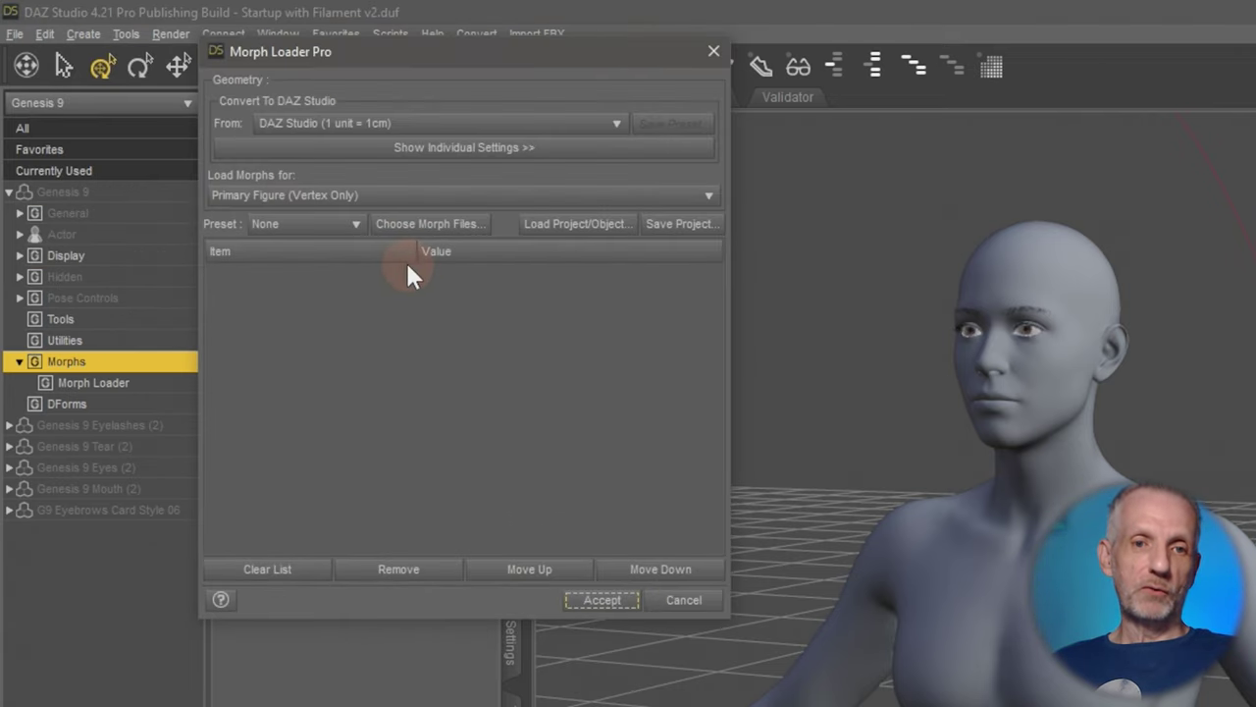
left_click(453, 226)
left_click(589, 385)
double_click(545, 392)
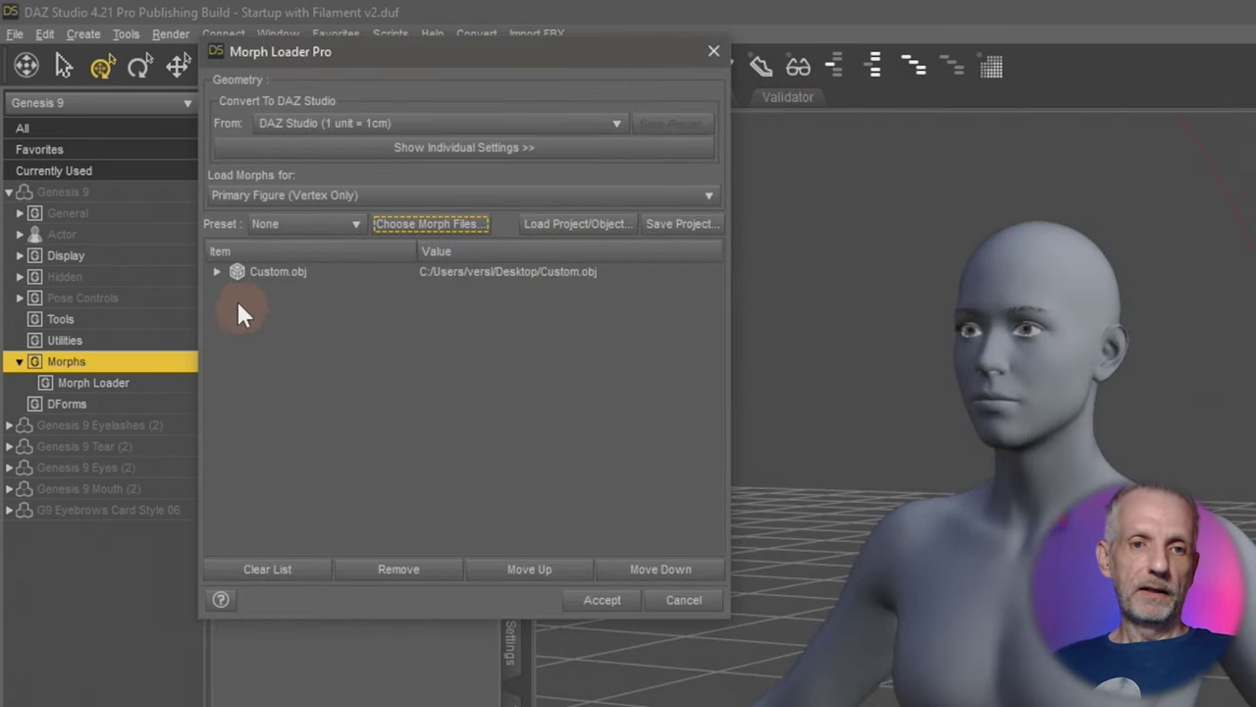
Rename the Custom.obj morph to Custom Body.
left_click(216, 271)
left_click(447, 286)
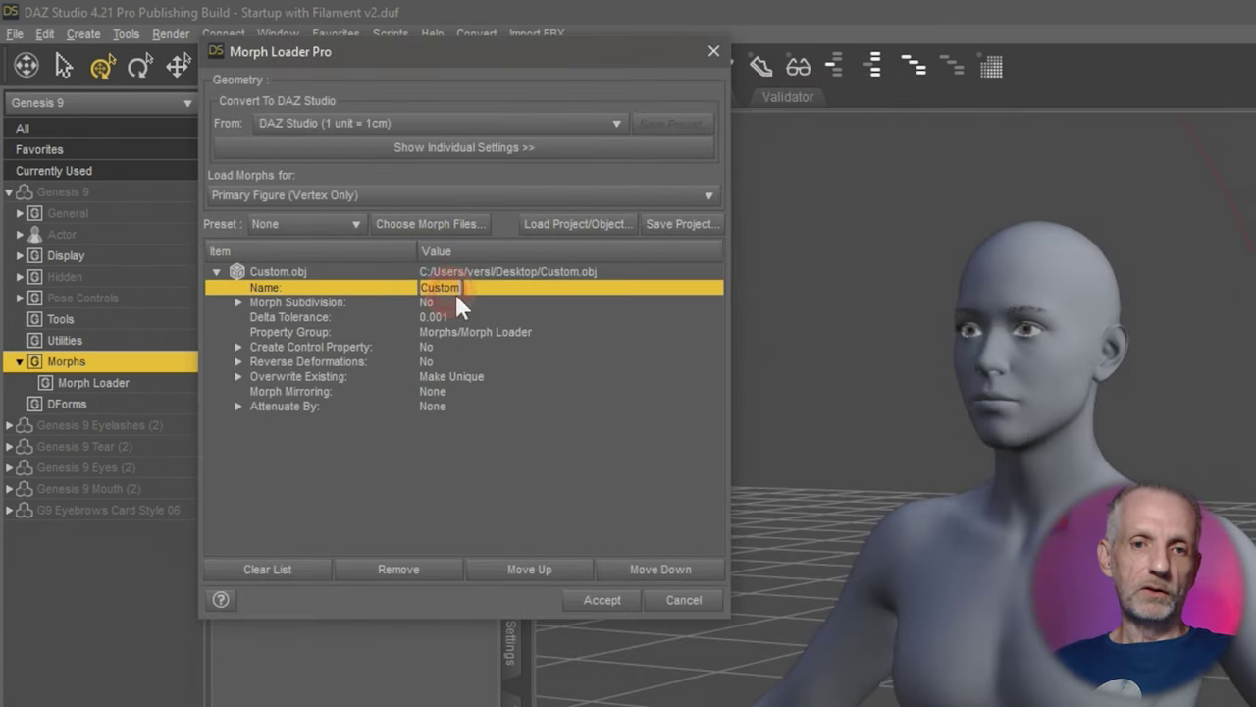
key("ctrl+a")
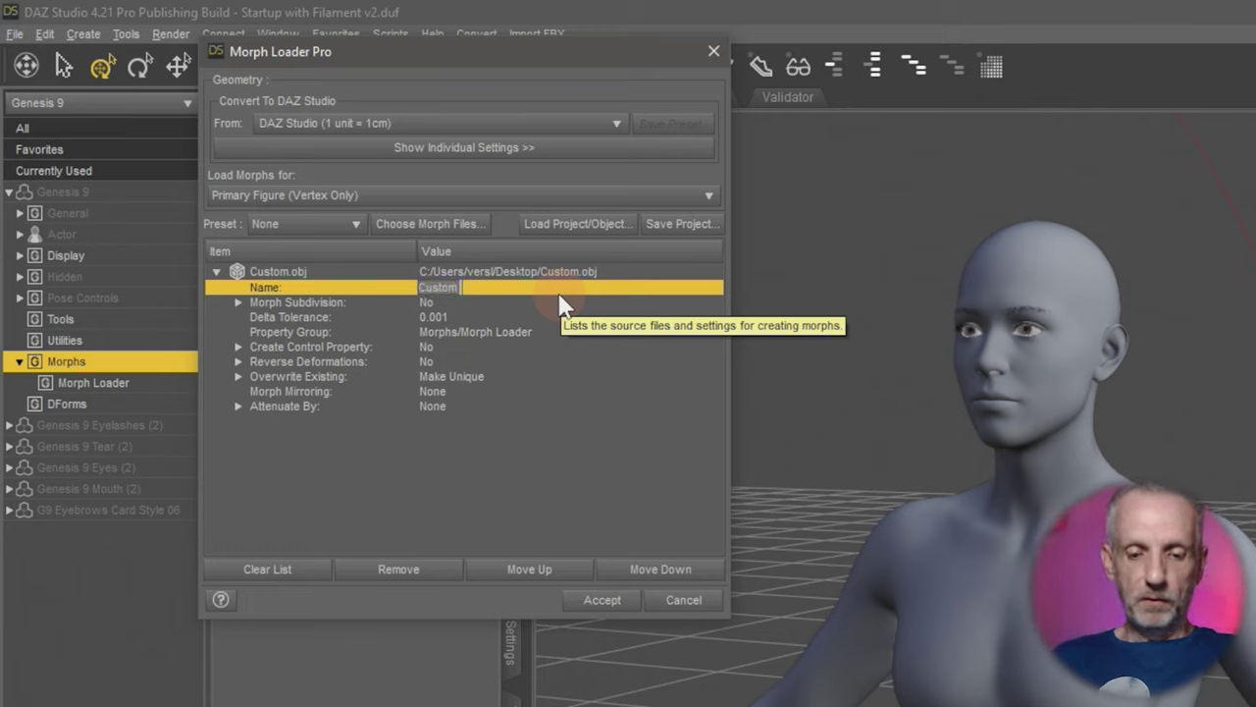
type("Body")
key("Return")
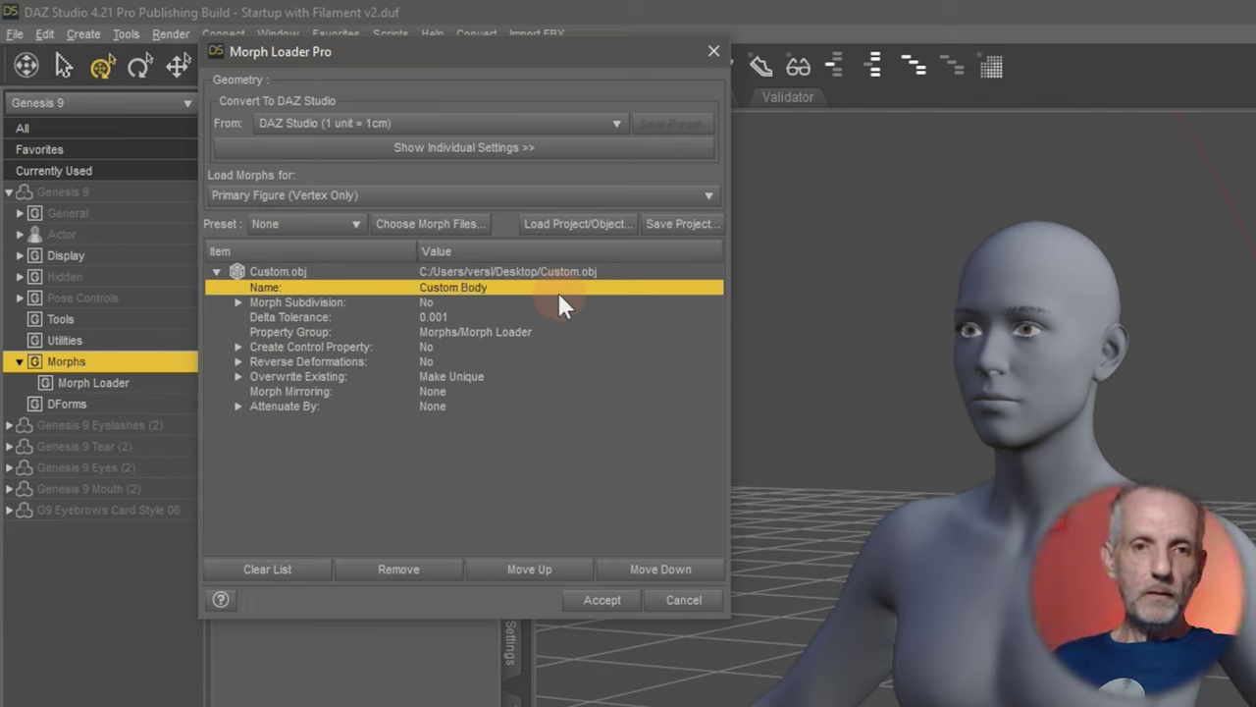
Attenuate the morph by D-Former_1 Influence Weights, with attenuation Strength set to -1.
left_click(320, 404)
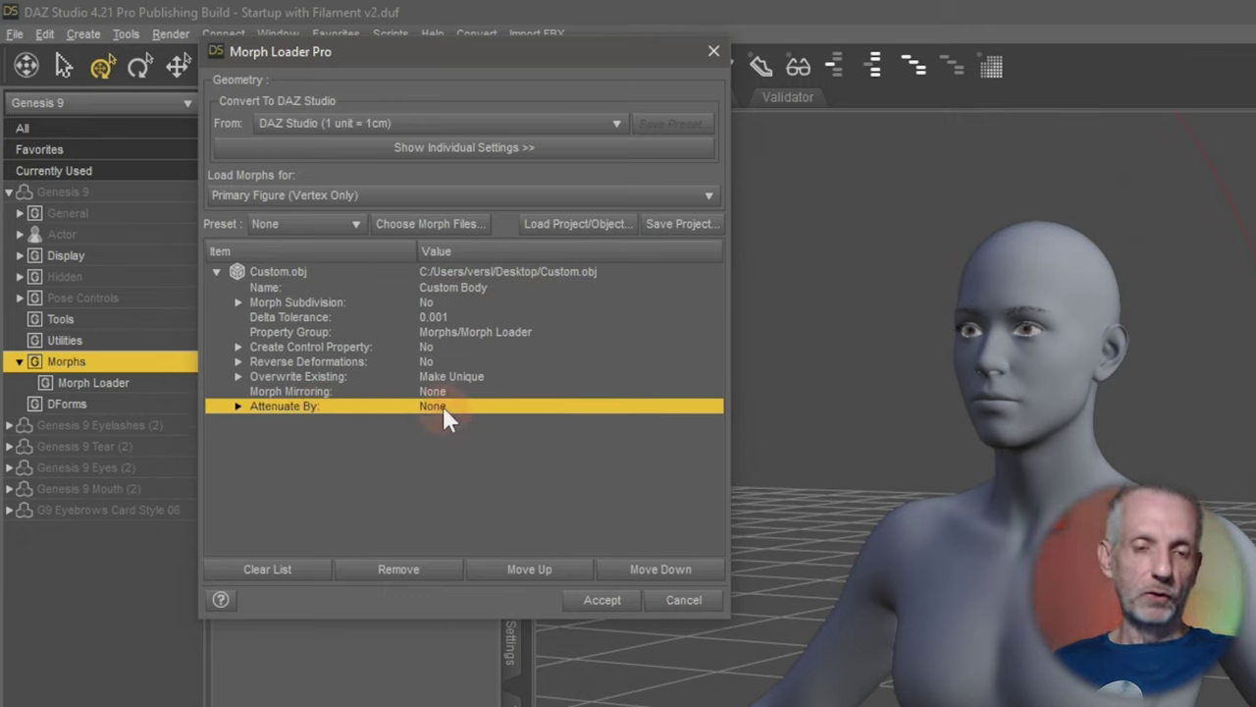
left_click(443, 405)
mouse_move(535, 452)
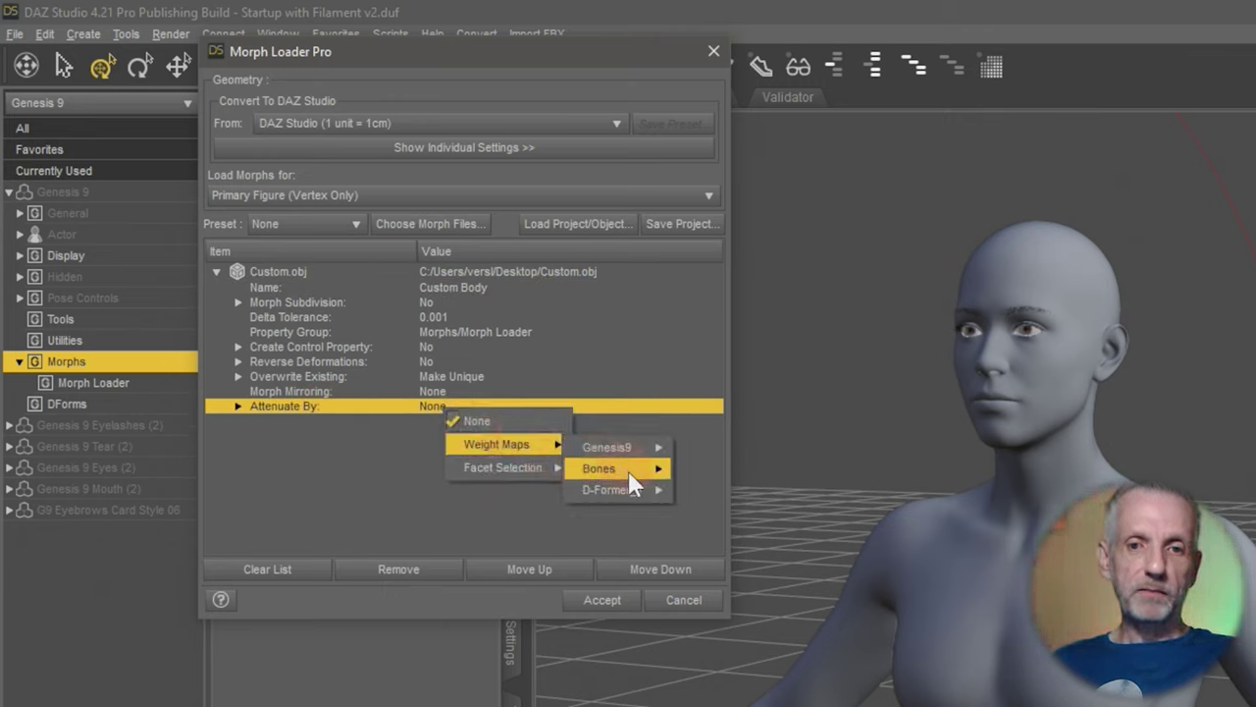
mouse_move(643, 491)
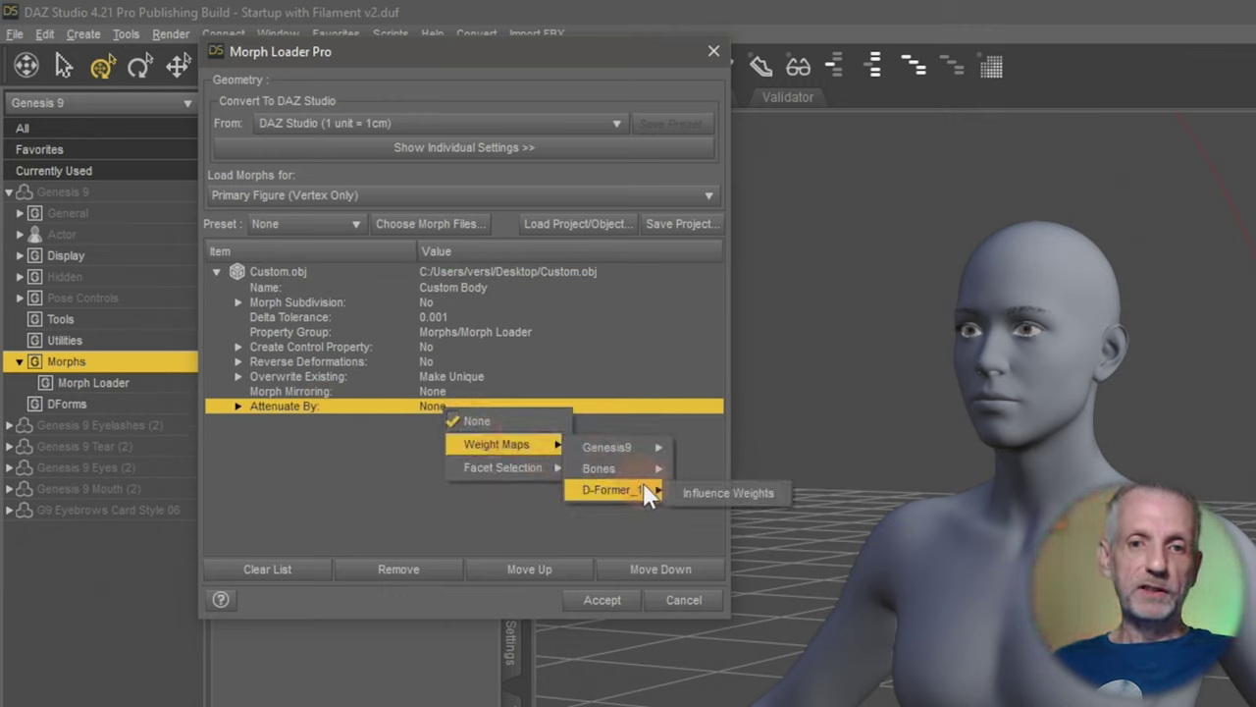
left_click(709, 495)
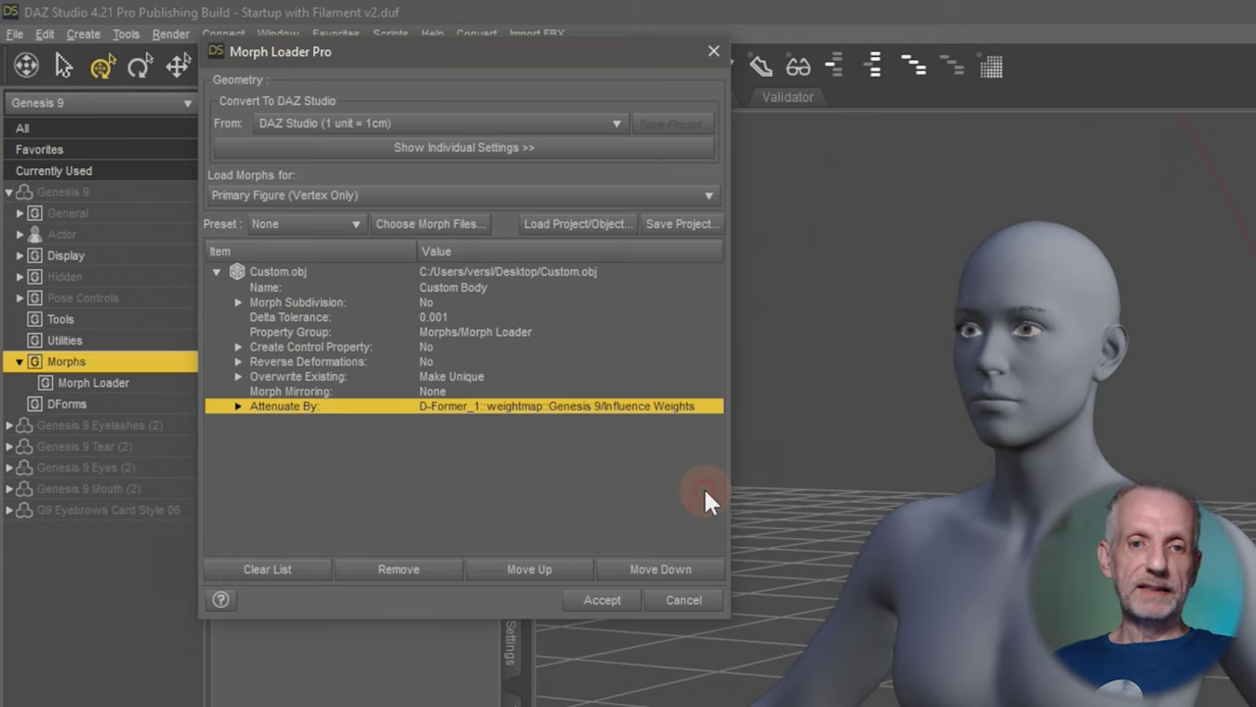
left_click(236, 406)
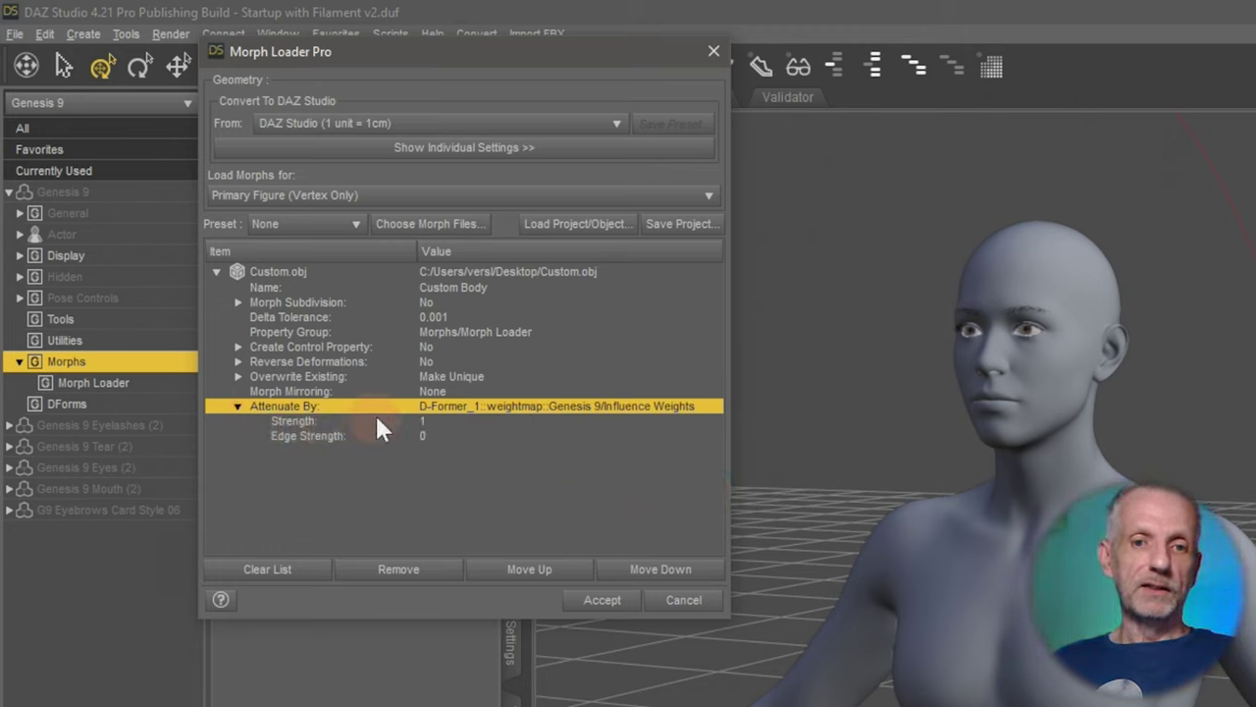
left_click(425, 421)
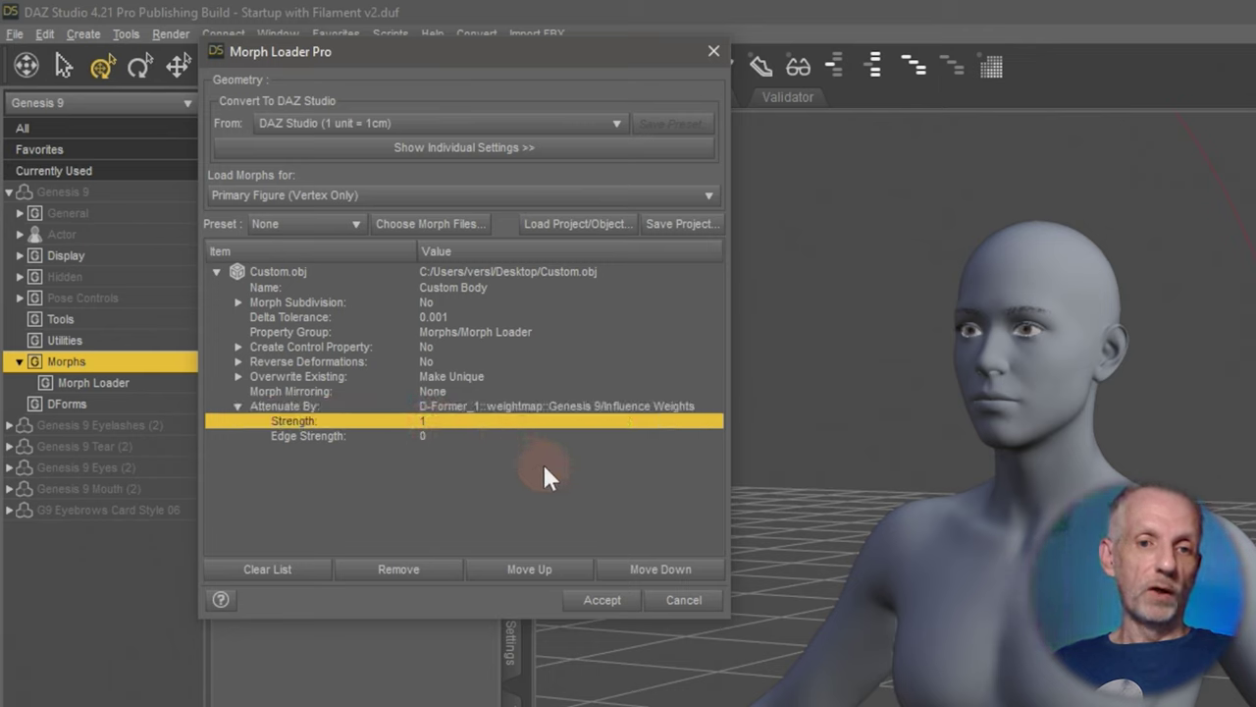
left_click(432, 422)
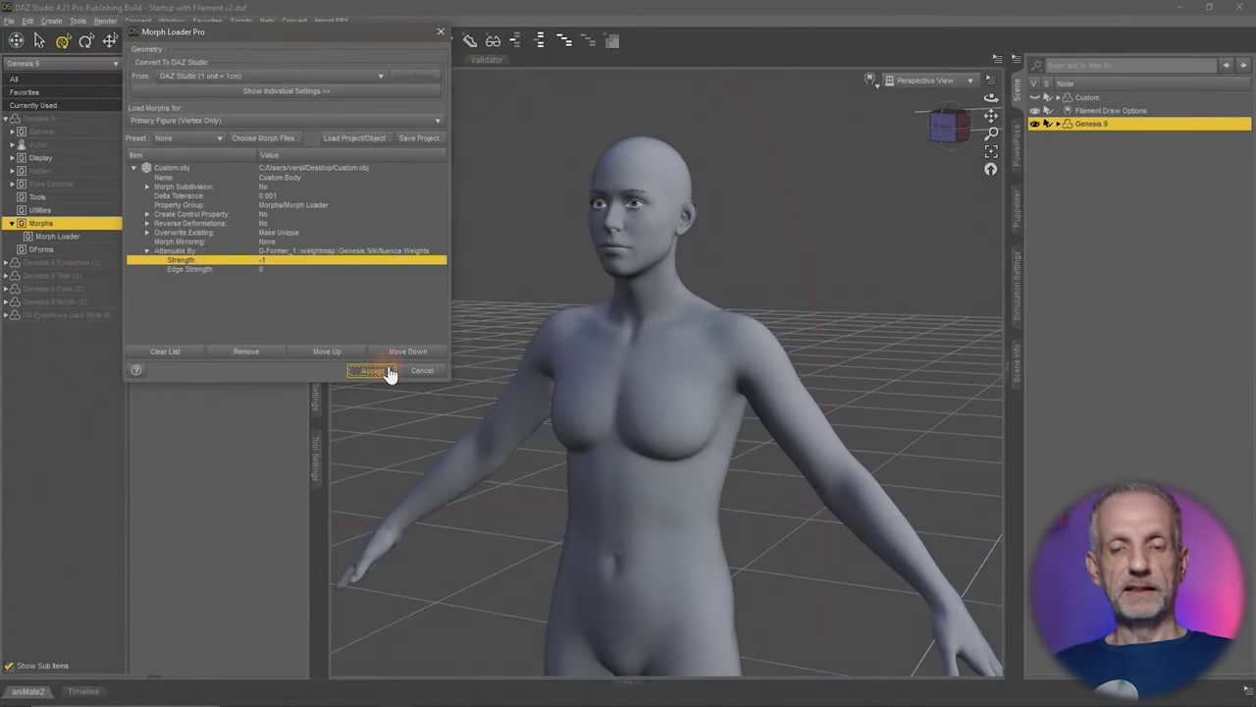
Create the Custom Body morph, then set both Custom Body and Custom Head sliders to 100%.
left_click(388, 371)
left_click(432, 371)
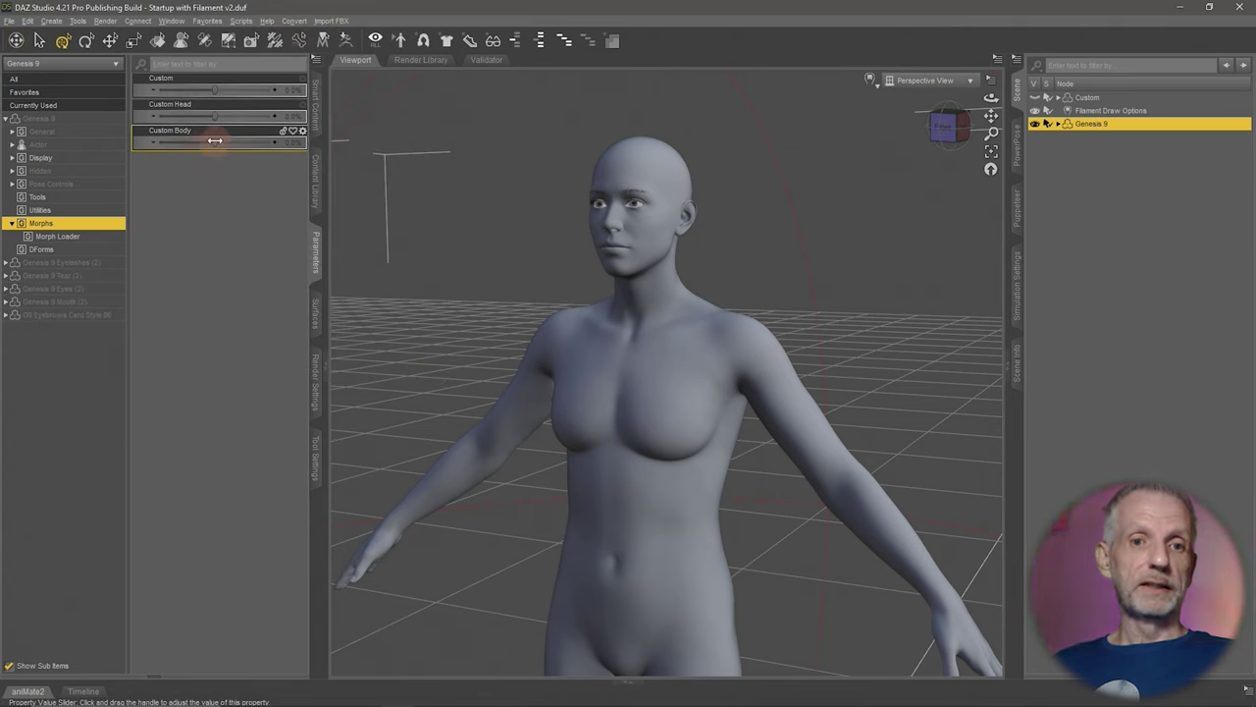
left_click_drag(215, 140, 300, 157)
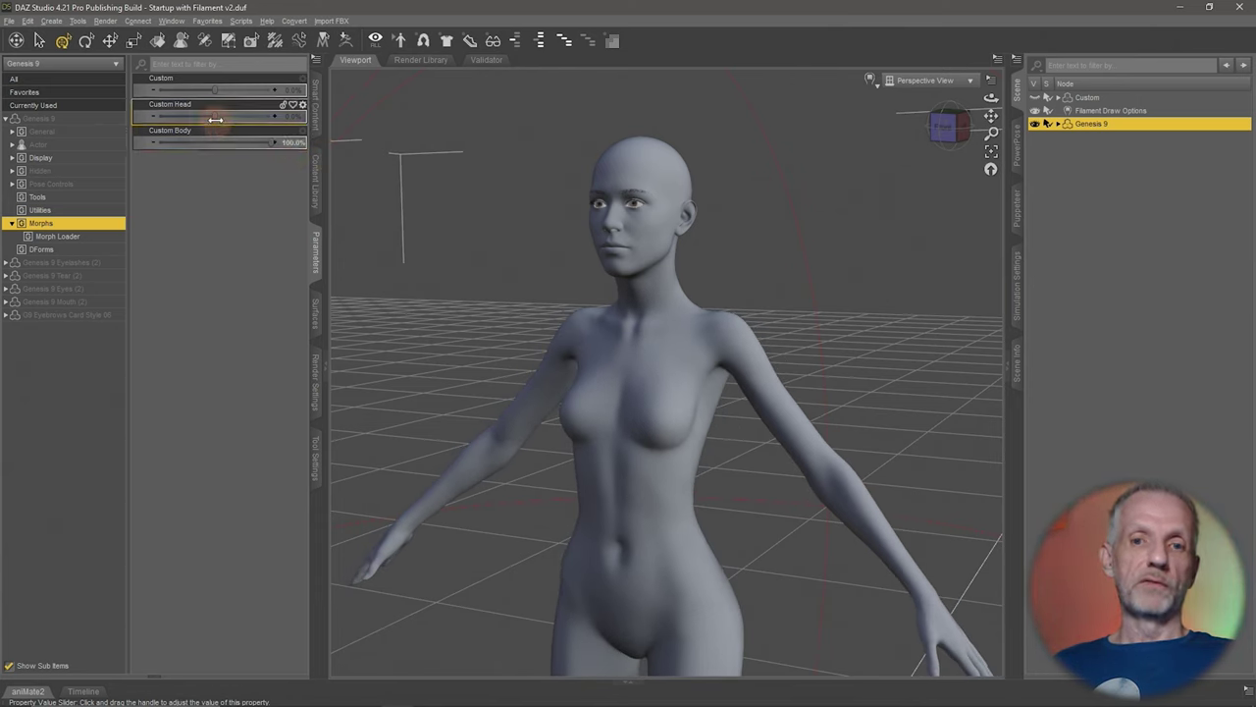
left_click_drag(215, 118, 302, 118)
scroll(531, 354, "down", 5)
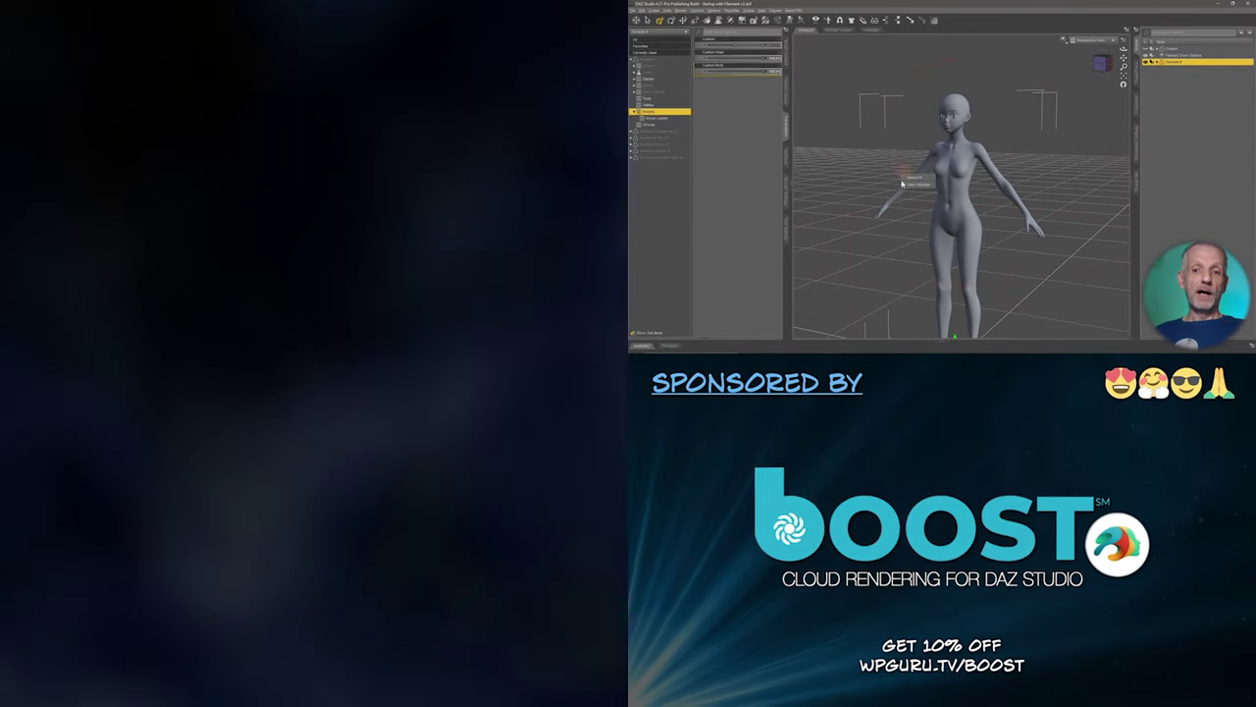
scroll(745, 295, "down", 3)
scroll(934, 305, "up", 2)
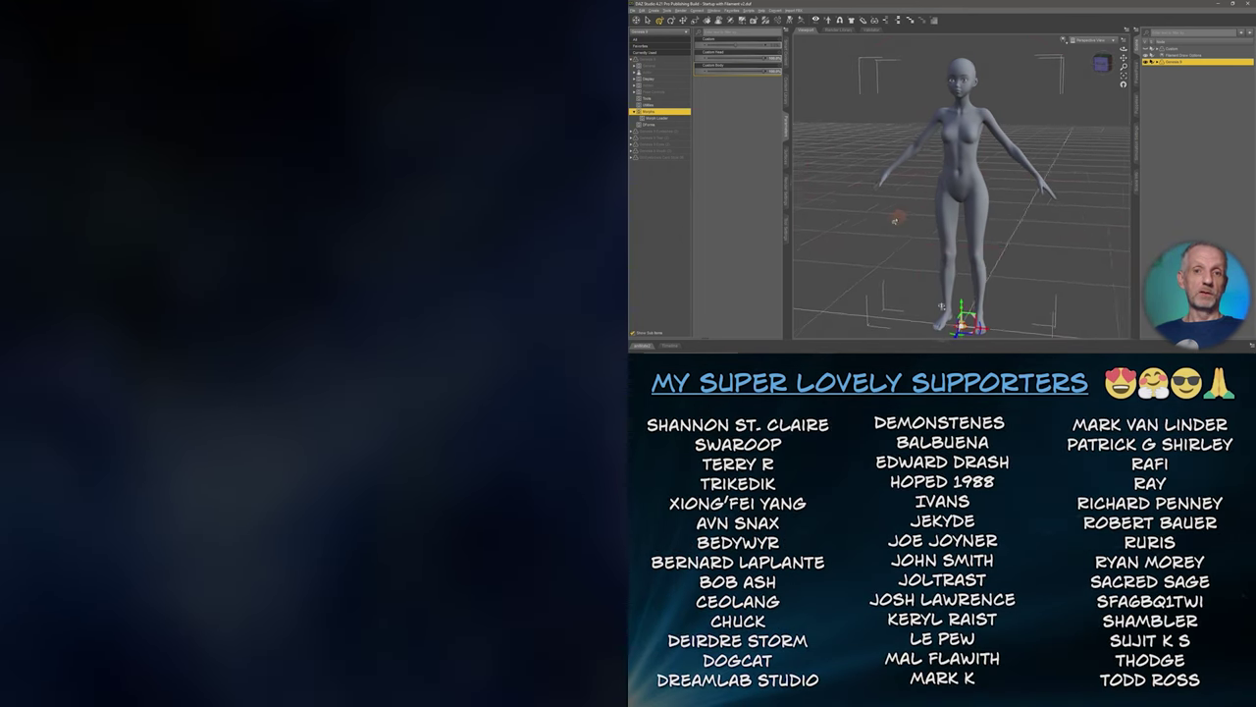
scroll(937, 305, "down", 1)
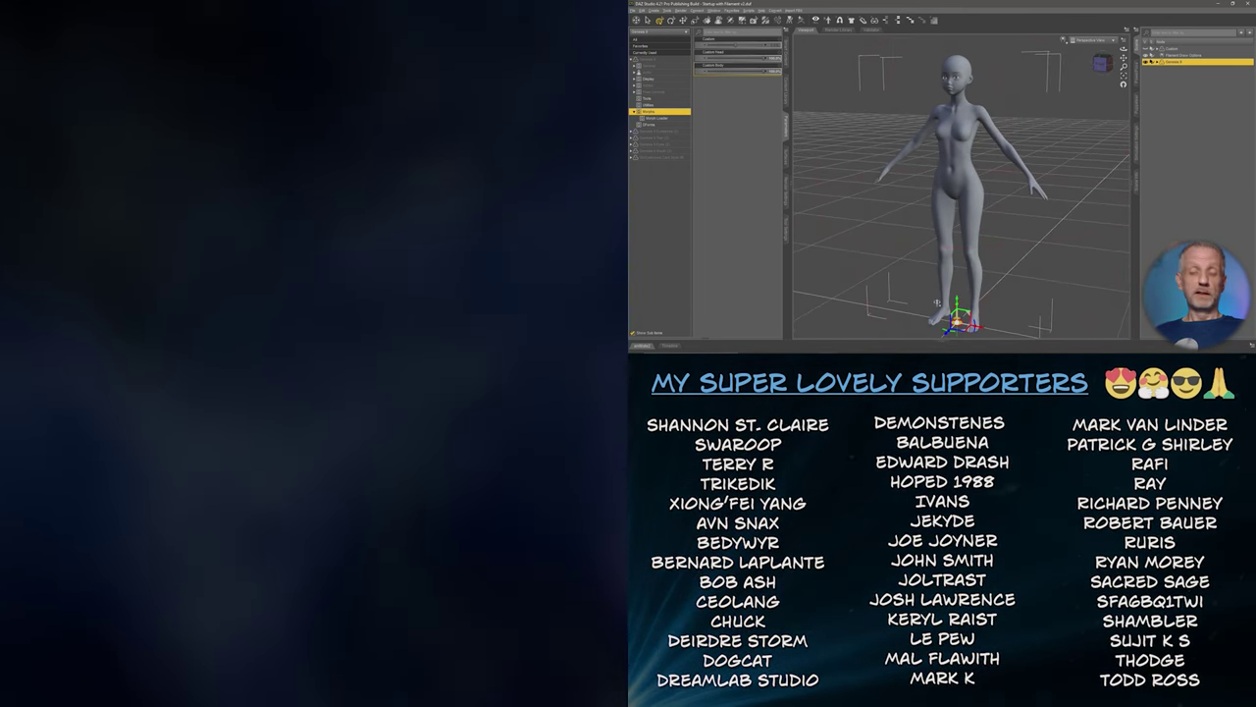